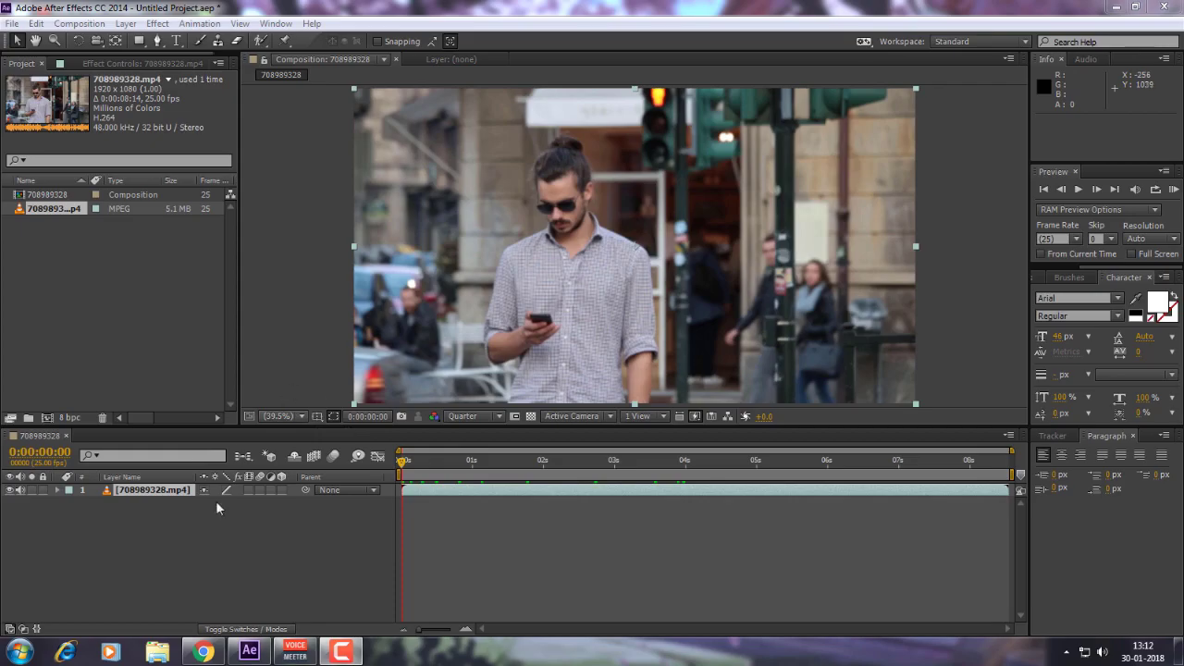
Switch to the browser and look through the YouTube results for making Instagram pop tags.
left_click(203, 652)
scroll(308, 411, "up", 1)
scroll(308, 412, "down", 4)
scroll(308, 412, "up", 5)
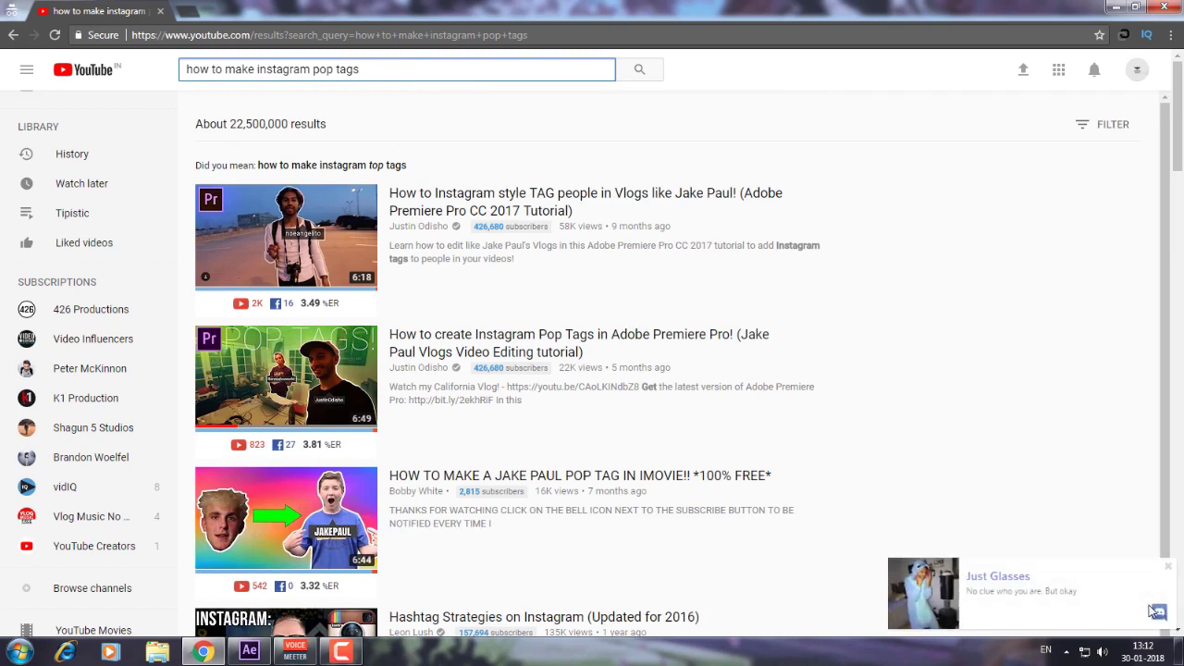
Dismiss the desktop notification and check the hidden system tray icons.
left_click(1168, 568)
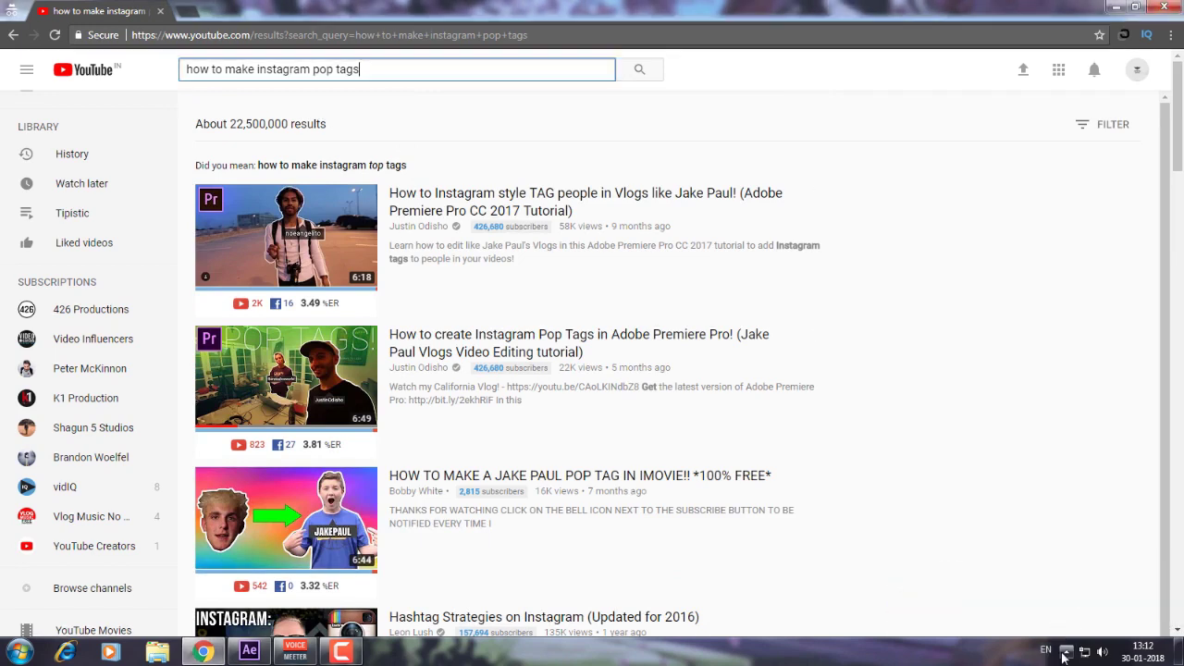
left_click(1067, 651)
right_click(1064, 580)
left_click(1063, 571)
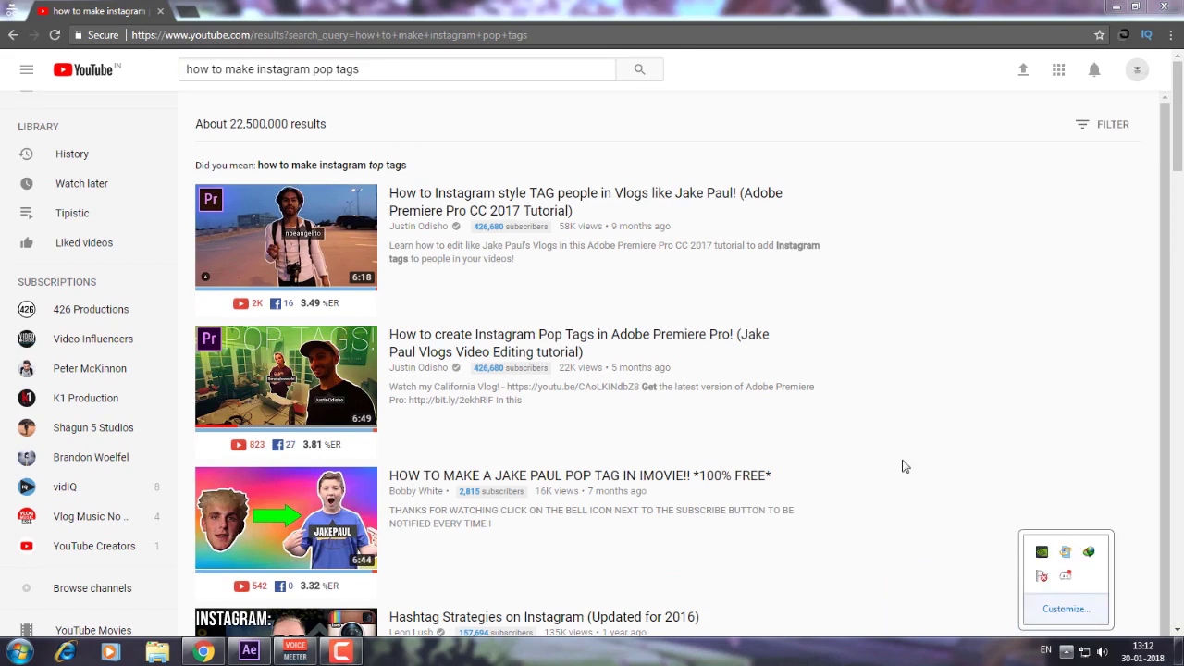
left_click(986, 405)
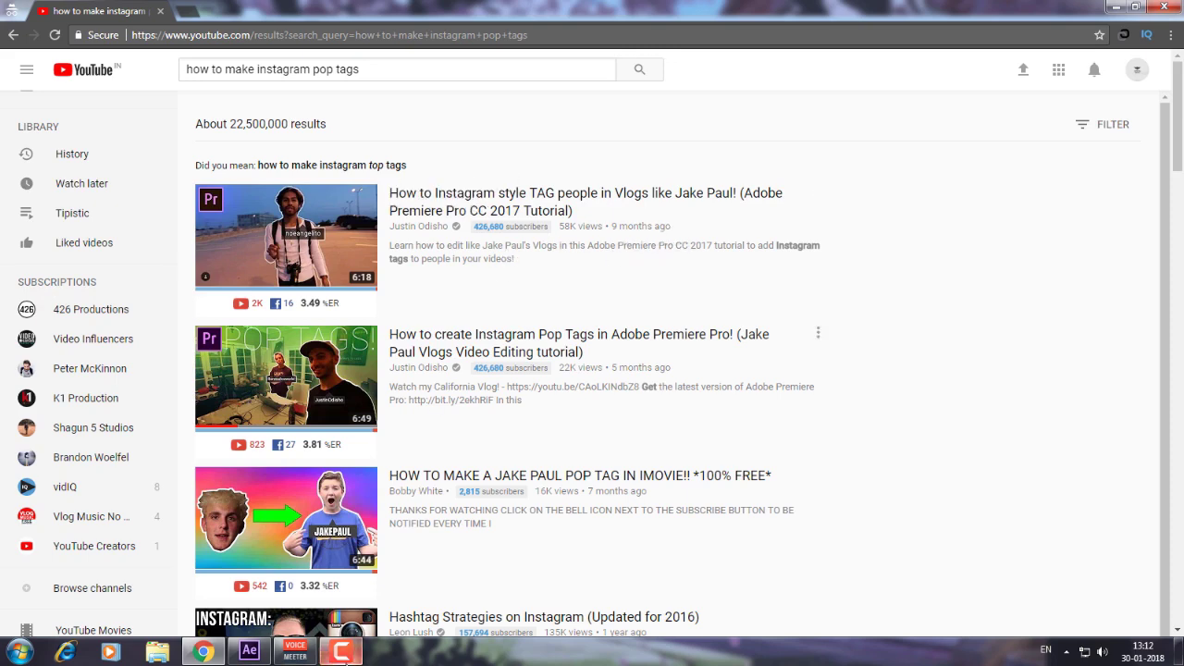
Switch to After Effects, scrub through the opening of the street footage and return to its first frame.
left_click(249, 653)
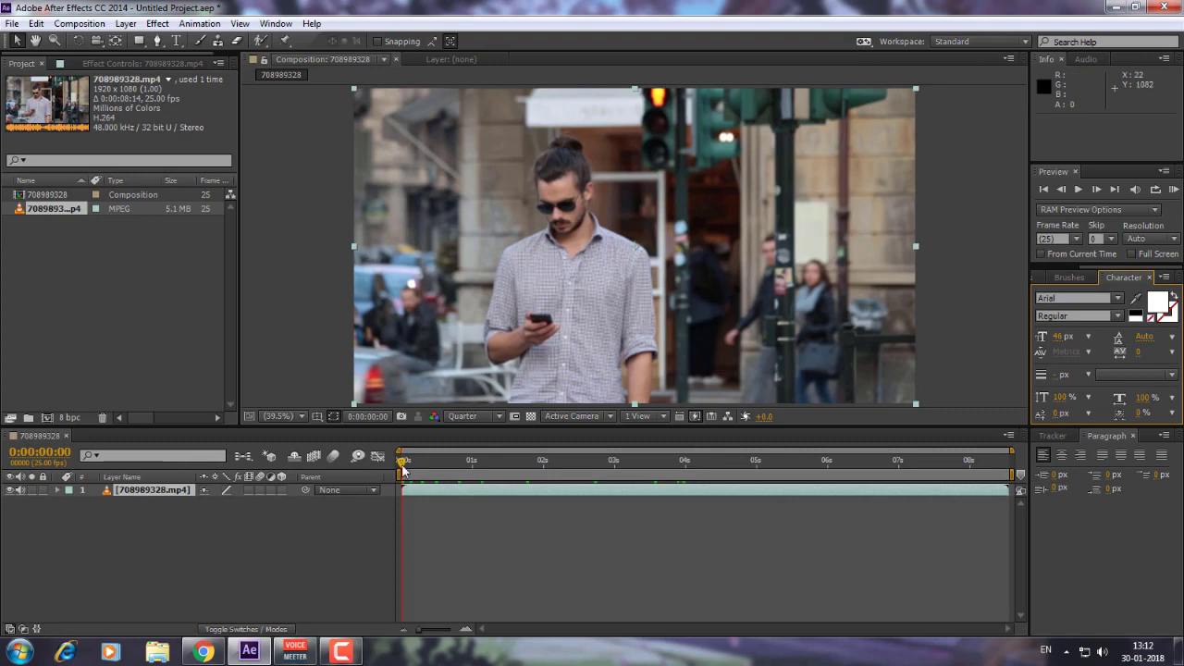
left_click_drag(403, 471, 506, 511)
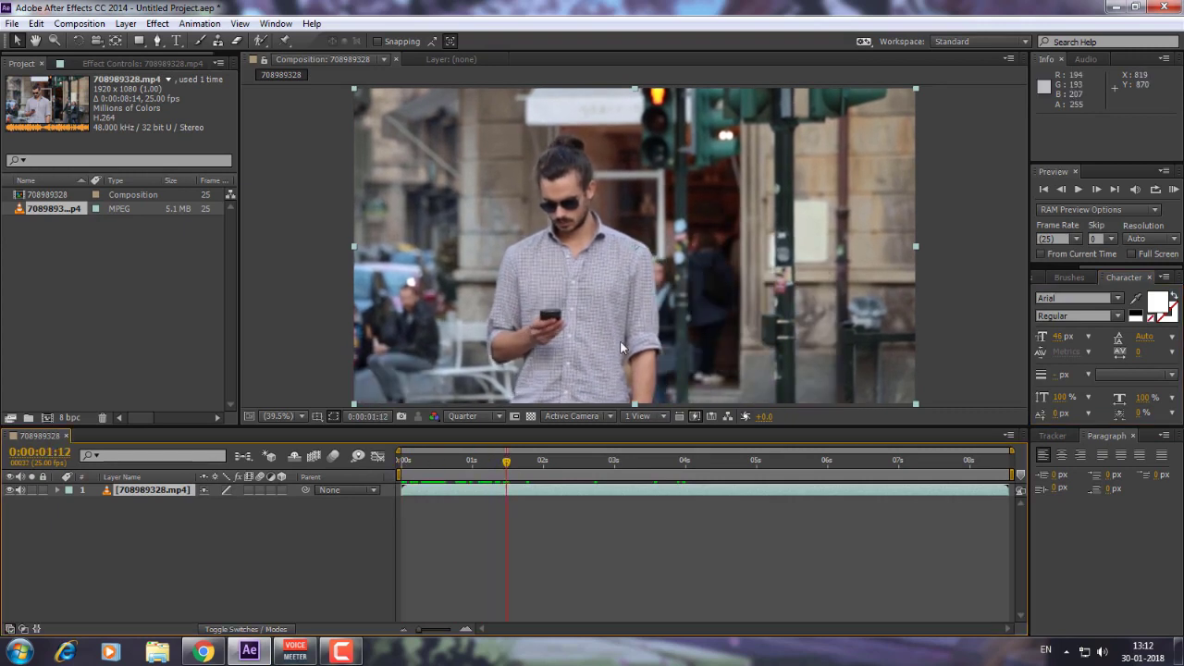
left_click_drag(506, 468, 362, 465)
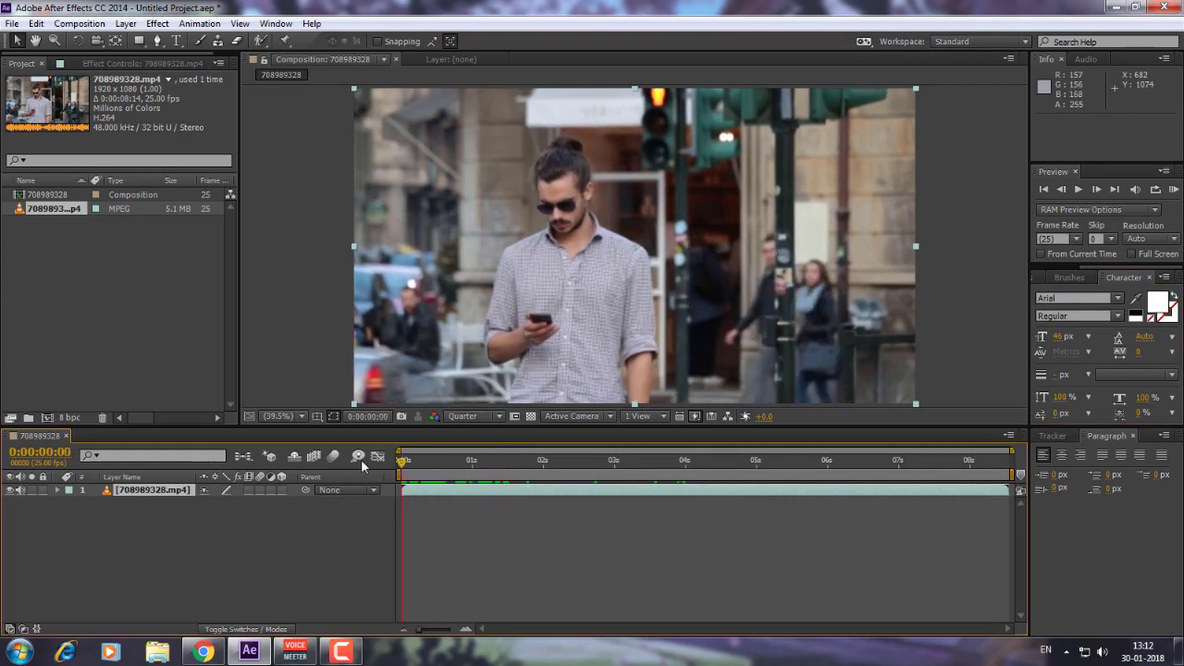
Add a horizontal text layer reading "username" over the man's shirt, below his phone.
left_click(176, 40)
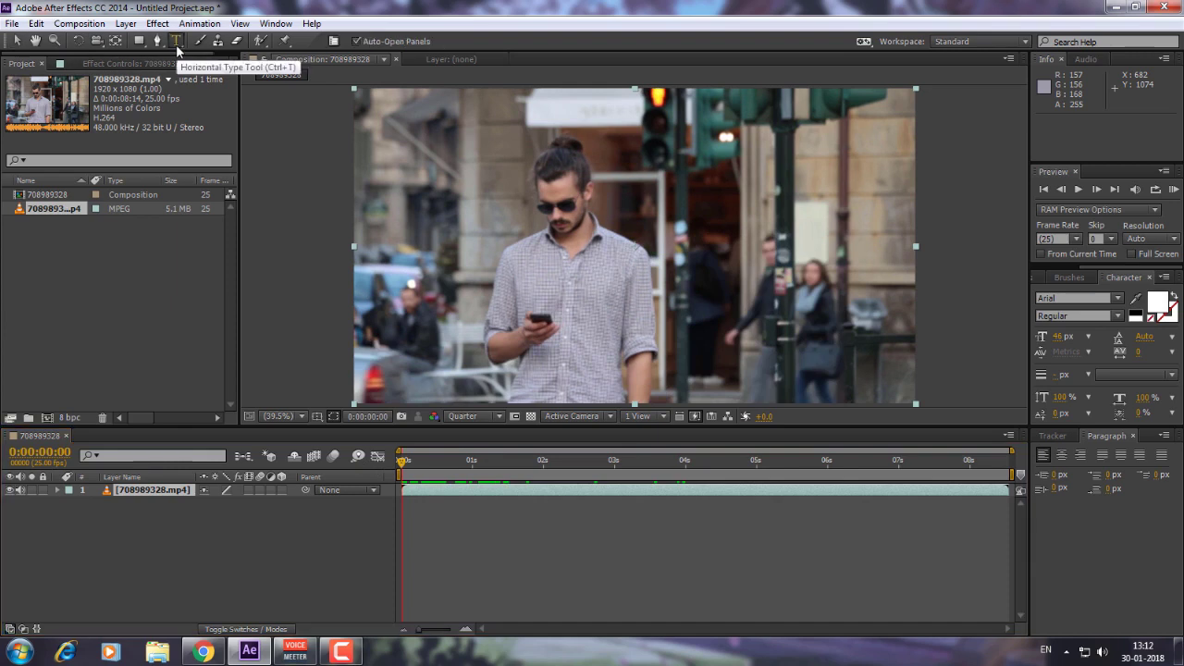
left_click(556, 348)
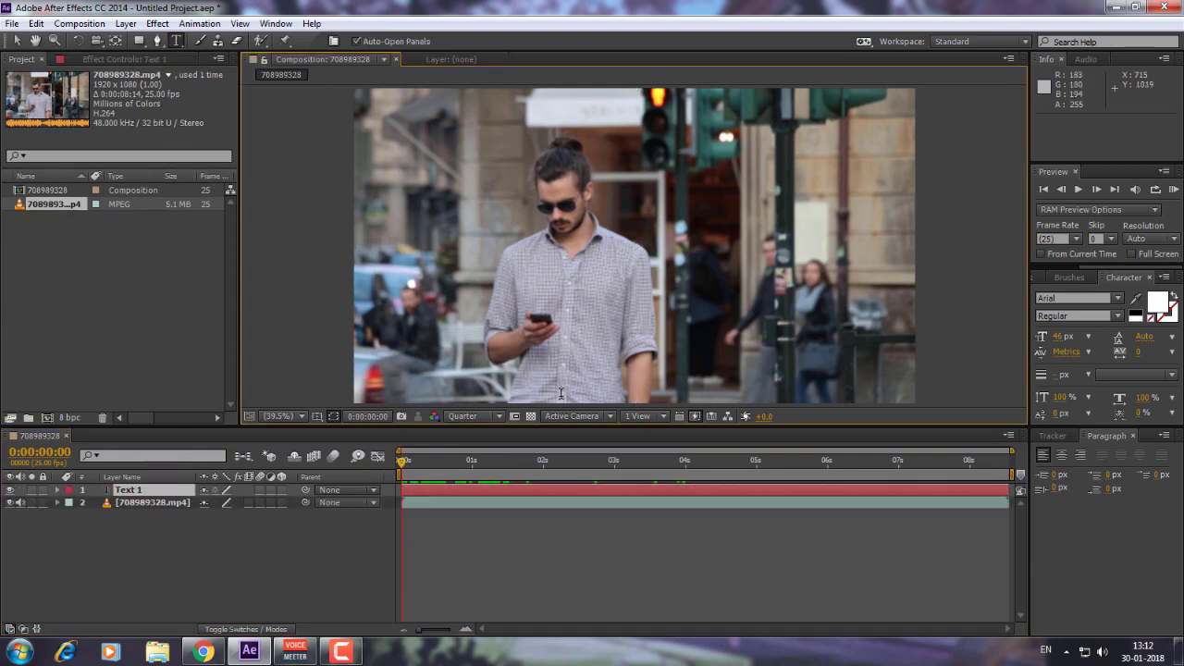
type("username")
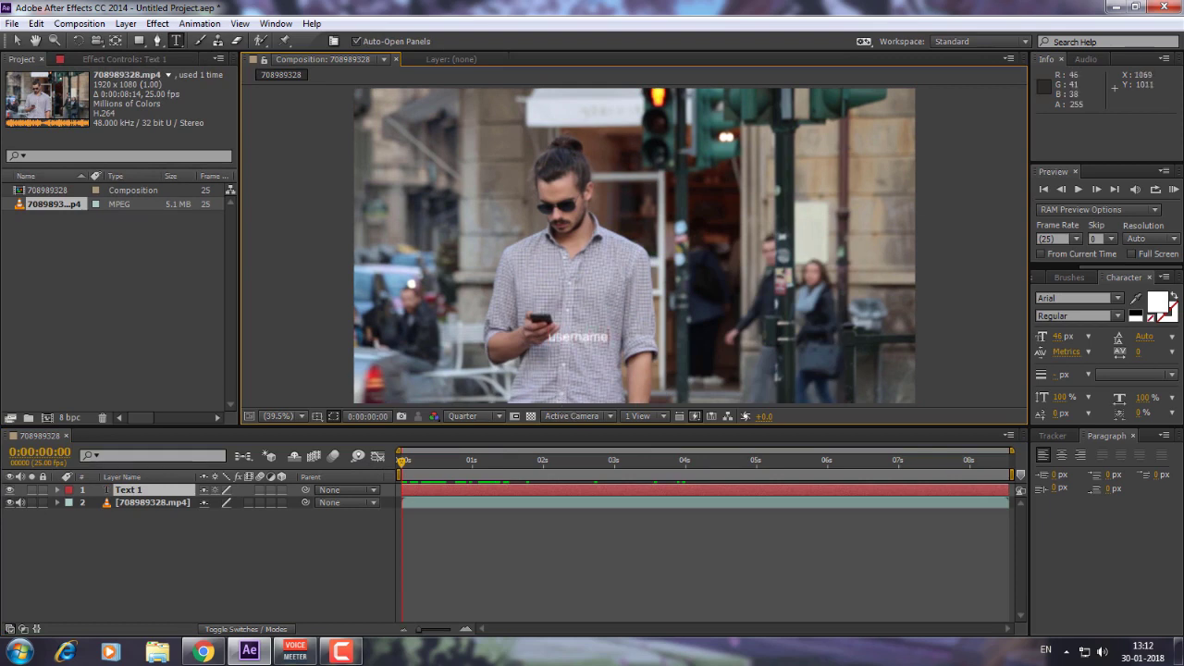
Change the font of the whole "username" text to Roboto.
key("ctrl+a")
left_click(1116, 298)
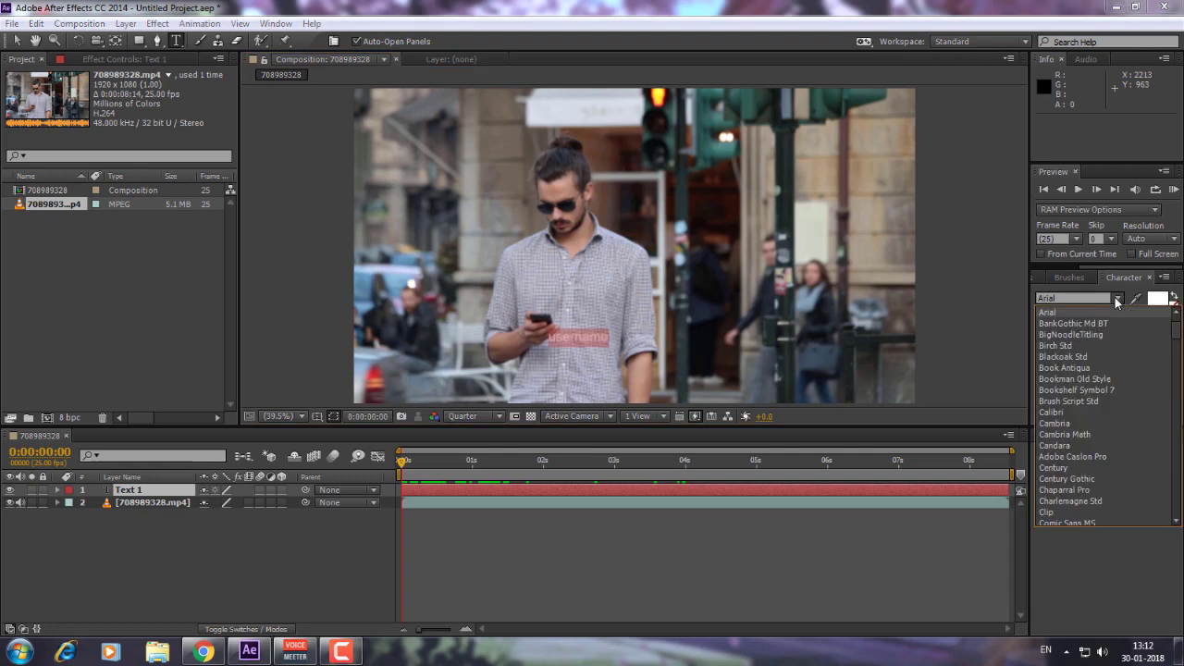
type("r")
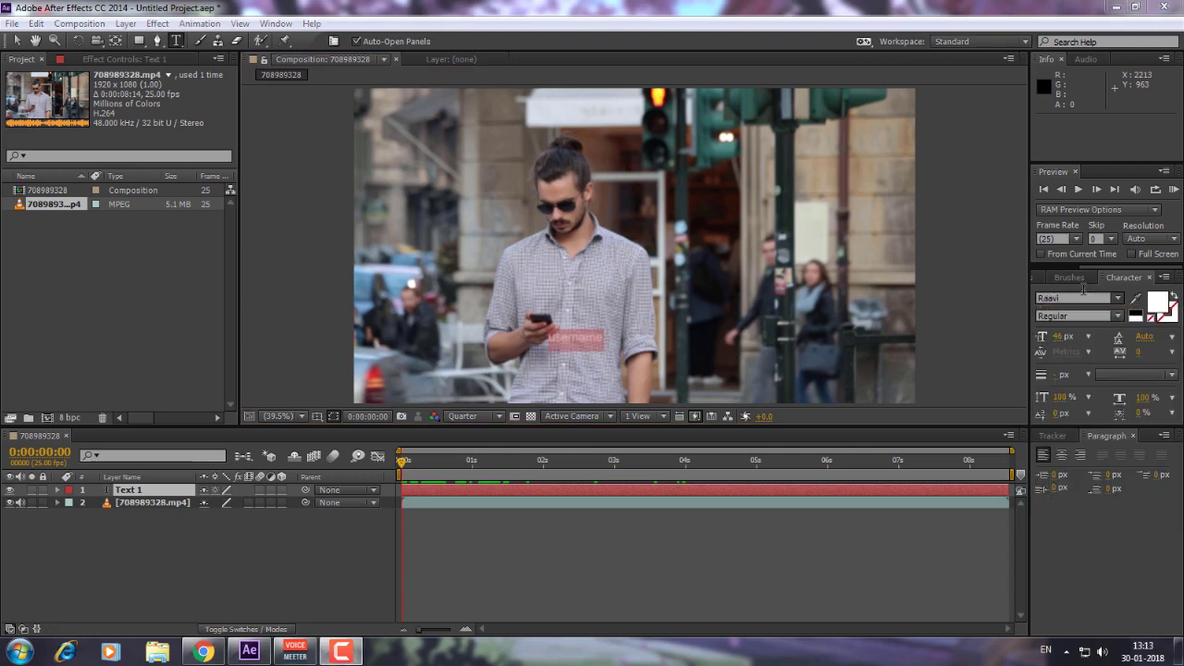
left_click(1077, 297)
type("ob")
key("Return")
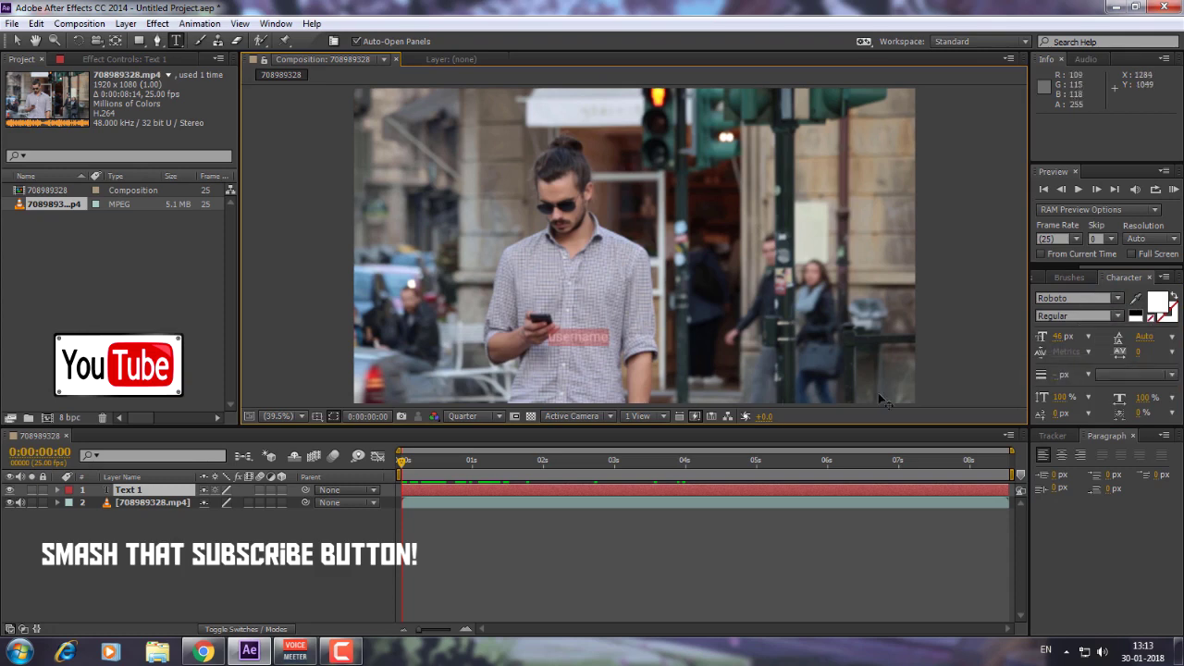
Finish editing the username text and set the composition preview resolution to Half.
left_click(139, 277)
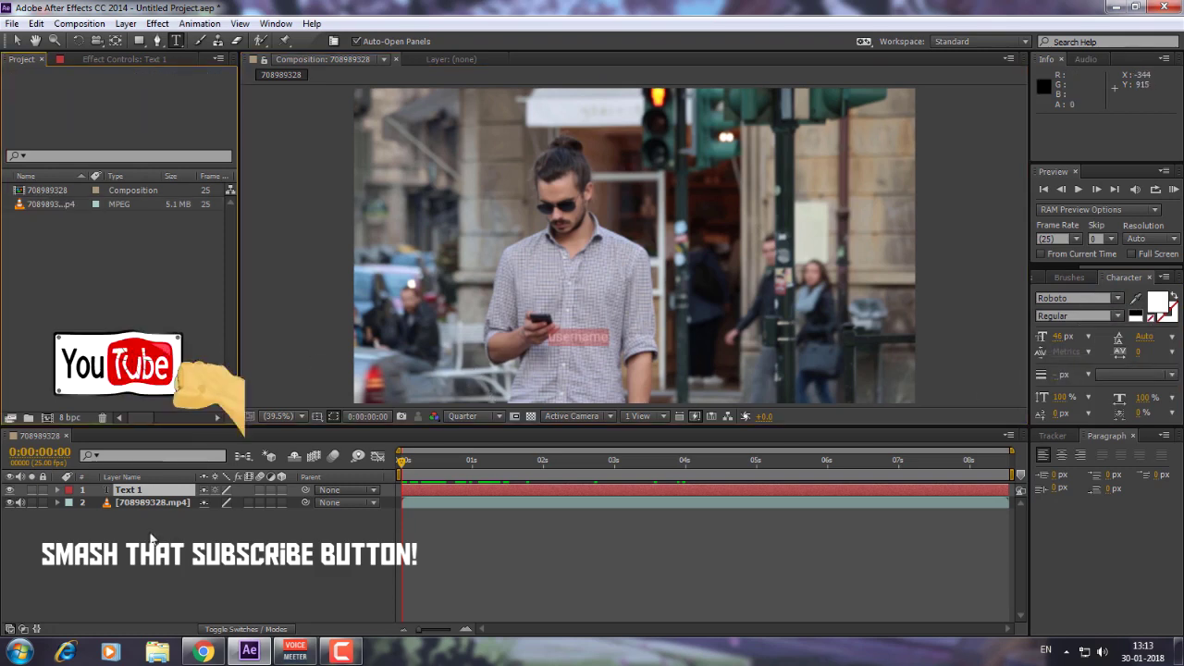
left_click(164, 592)
left_click(124, 492)
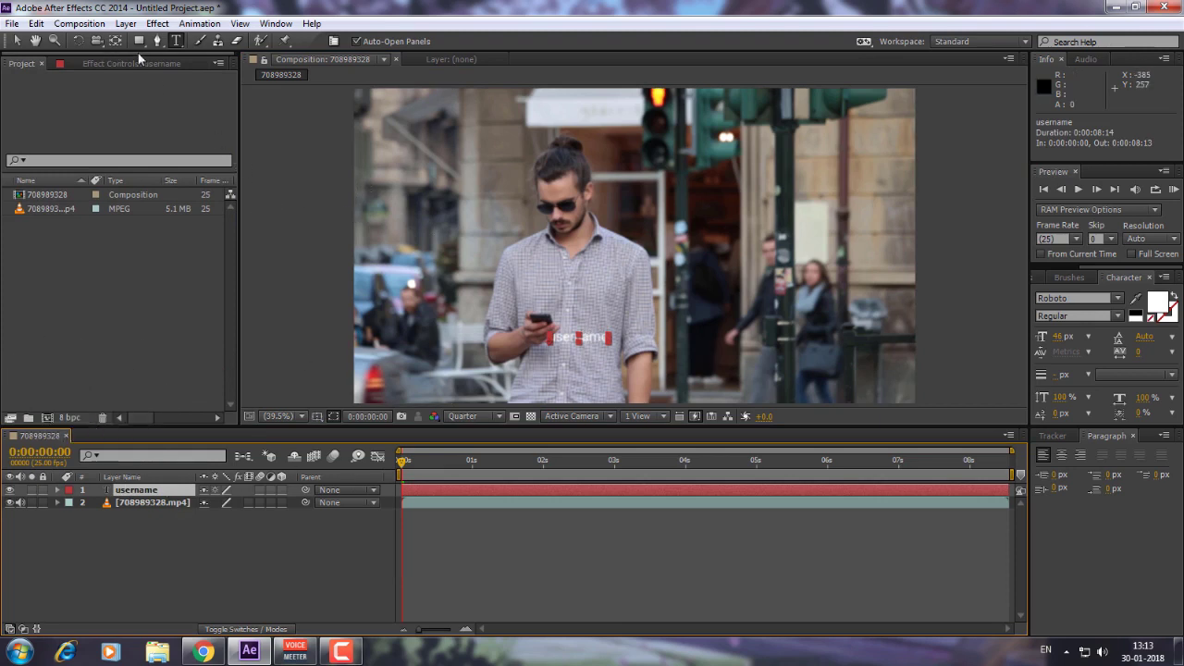
left_click(465, 418)
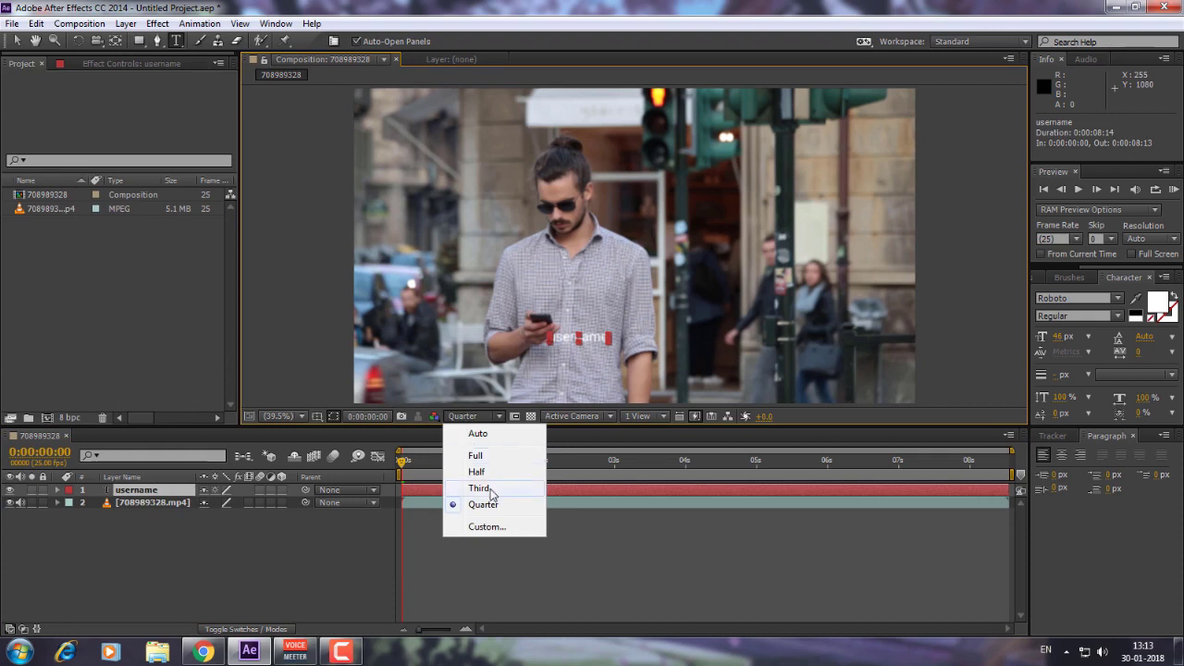
left_click(501, 473)
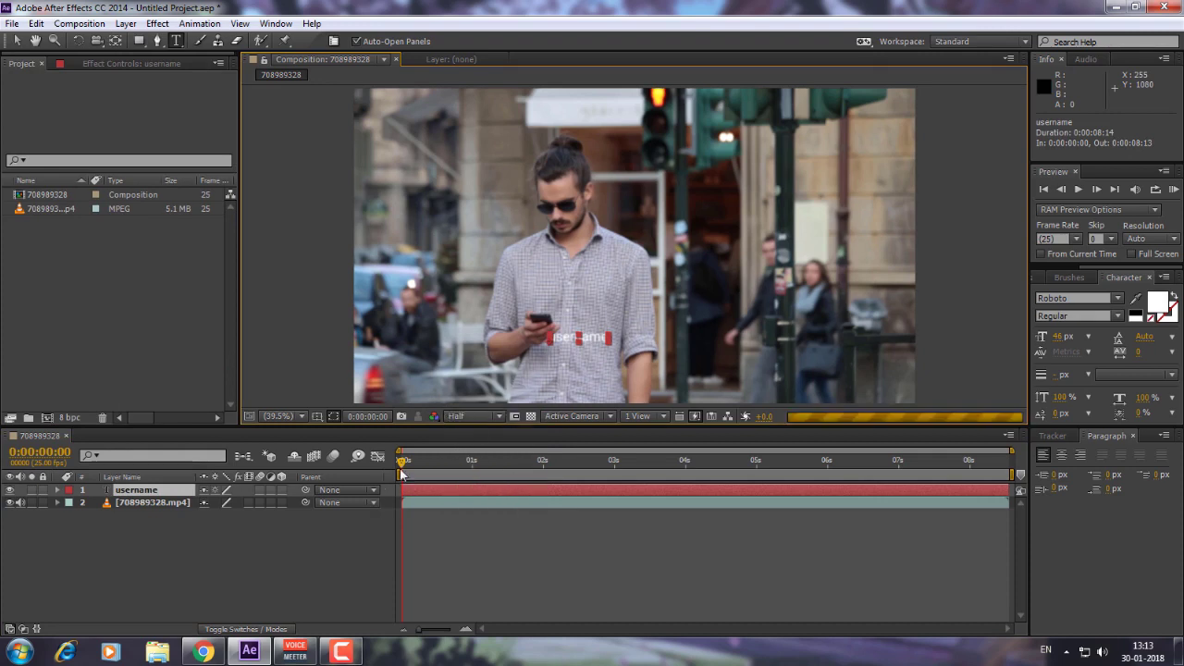
Create a new shape layer and draw a dark rectangle about 220 by 66 px covering the username text.
left_click(126, 23)
mouse_move(143, 45)
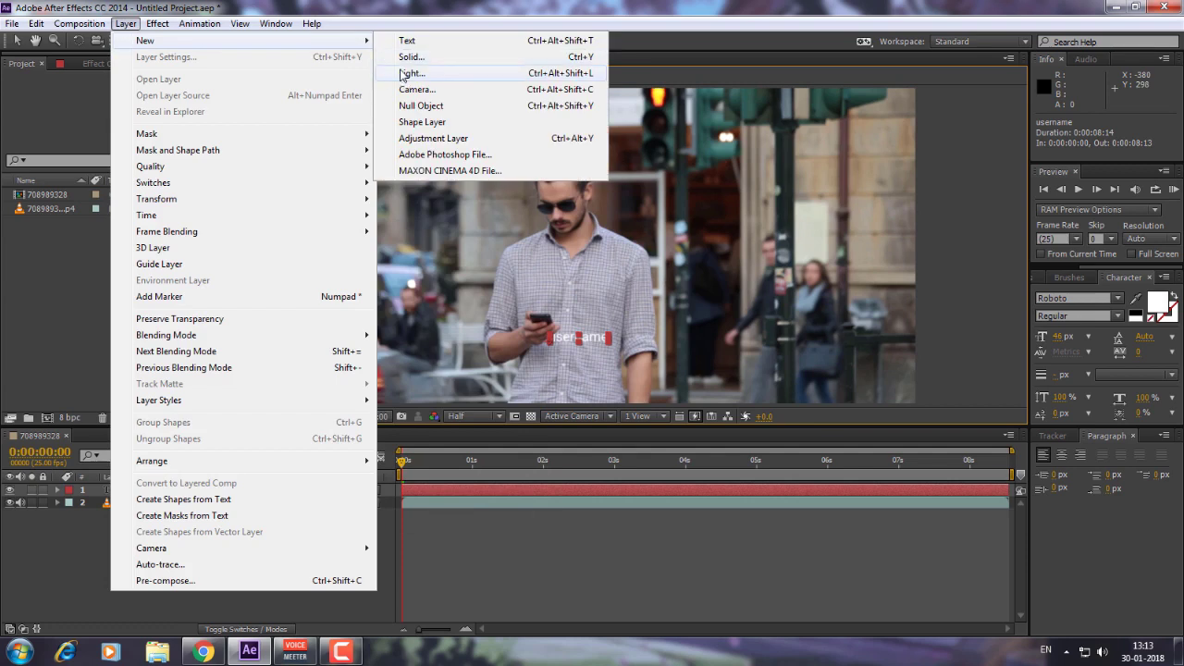
left_click(422, 121)
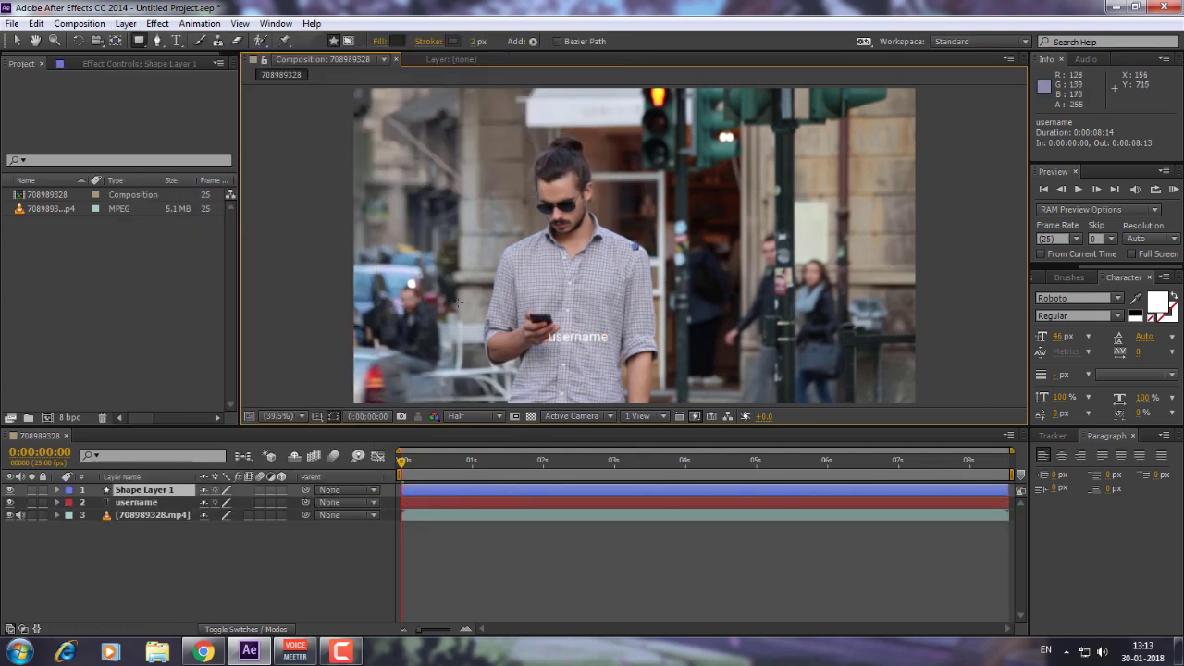
left_click(140, 42)
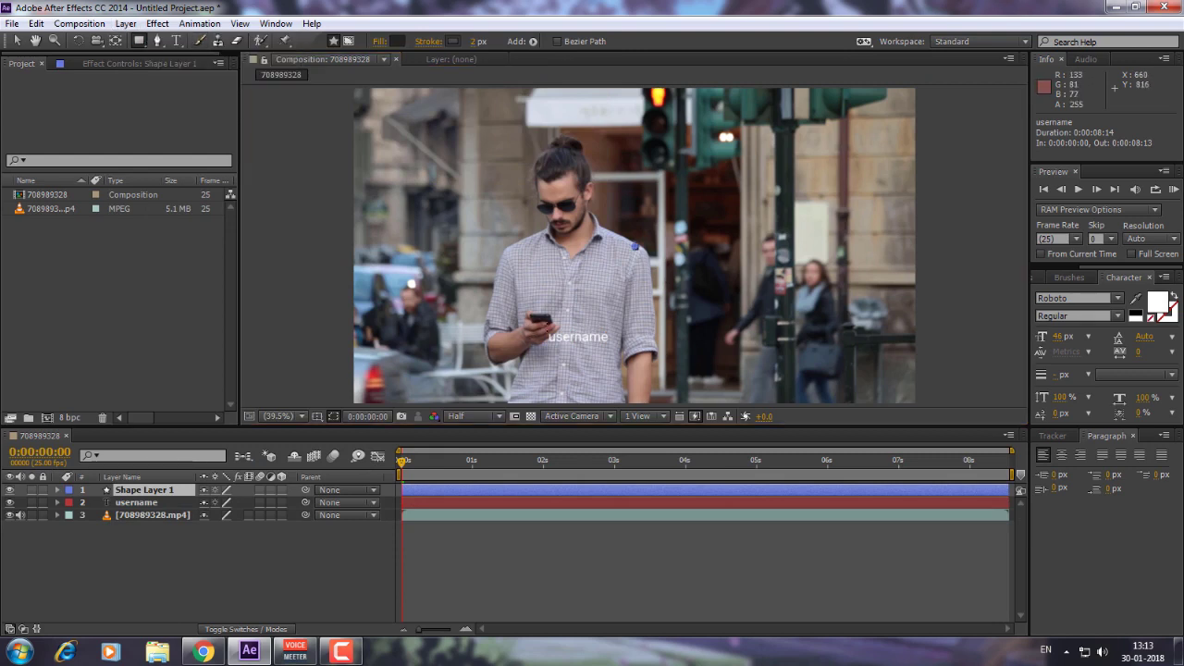
left_click_drag(545, 325, 611, 345)
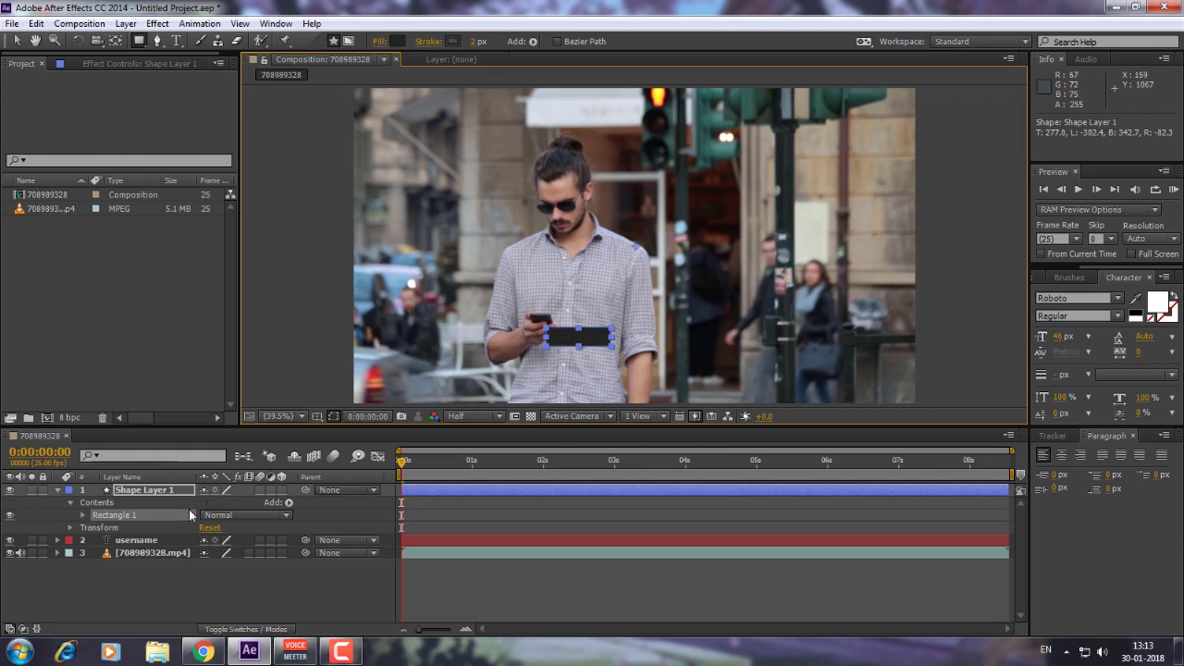
Place Shape Layer 1 beneath the username text layer and set the current time to 0:00:00:02.
left_click(58, 491)
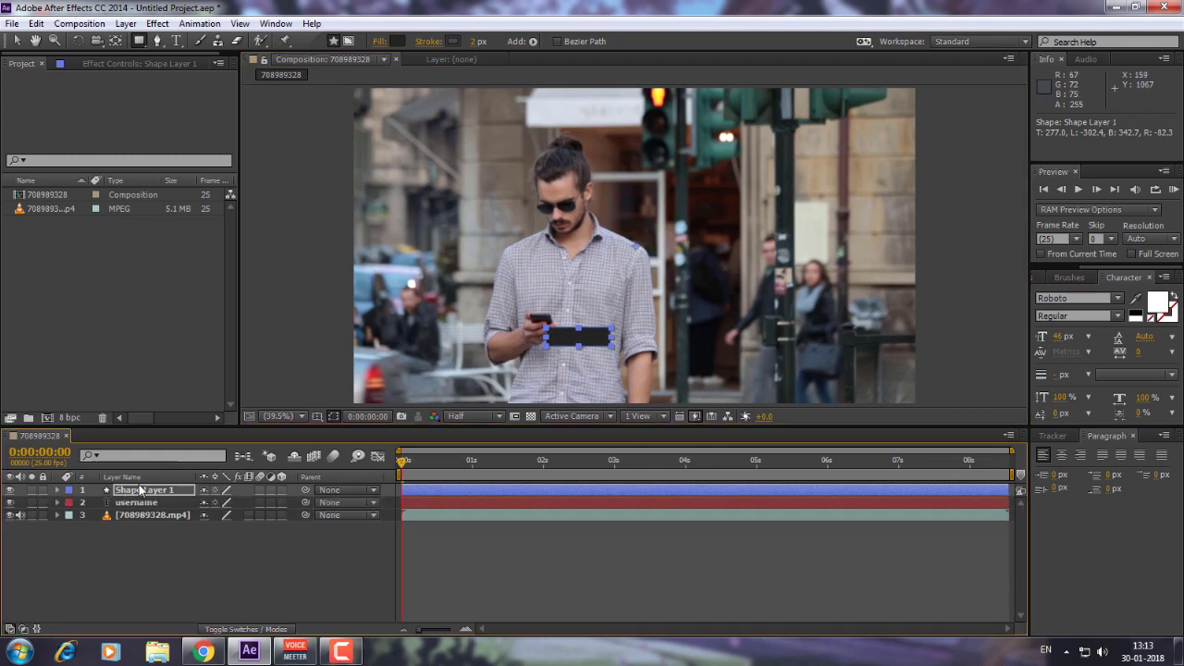
left_click_drag(141, 491, 144, 508)
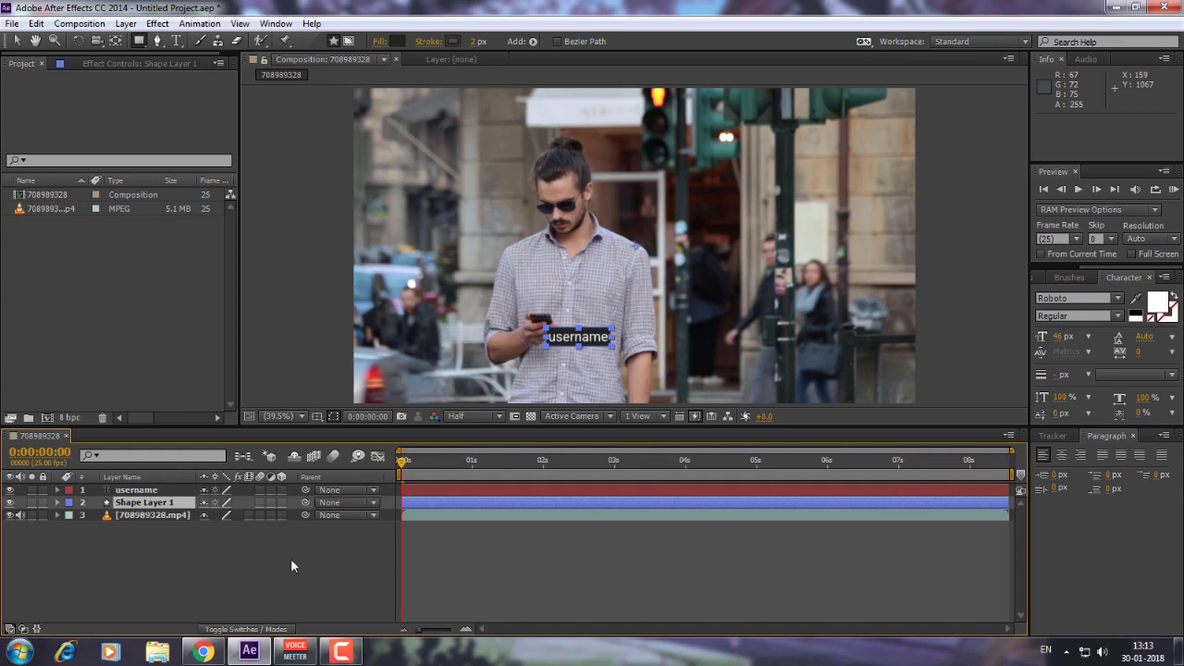
left_click_drag(404, 460, 408, 461)
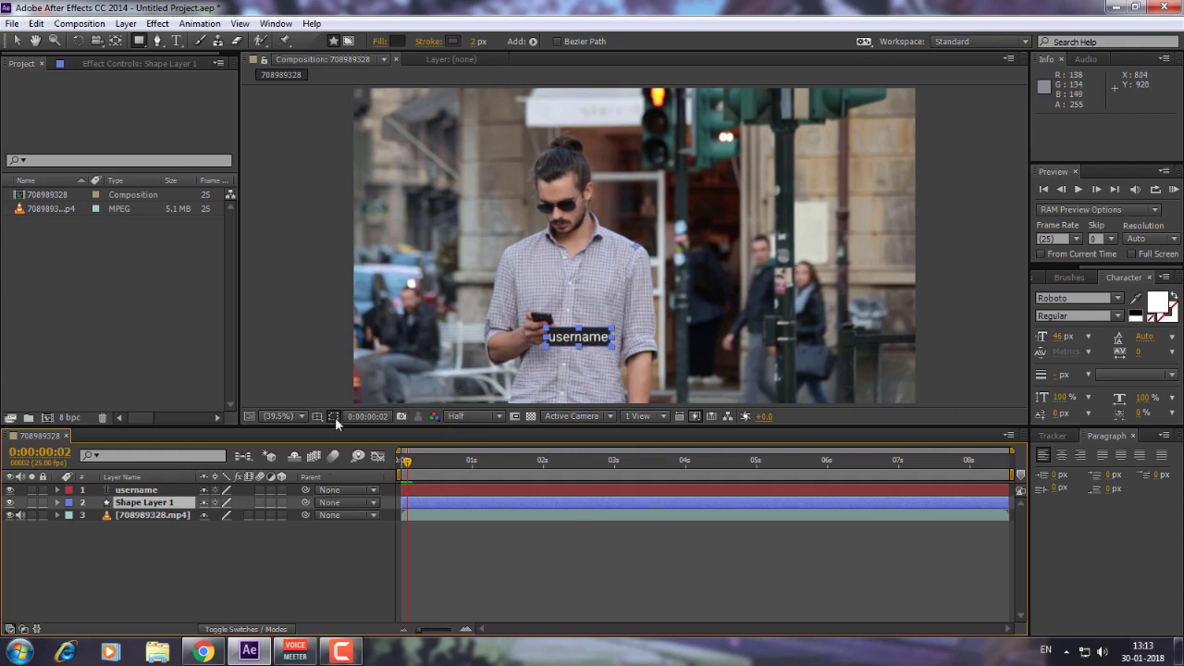
left_click(134, 490)
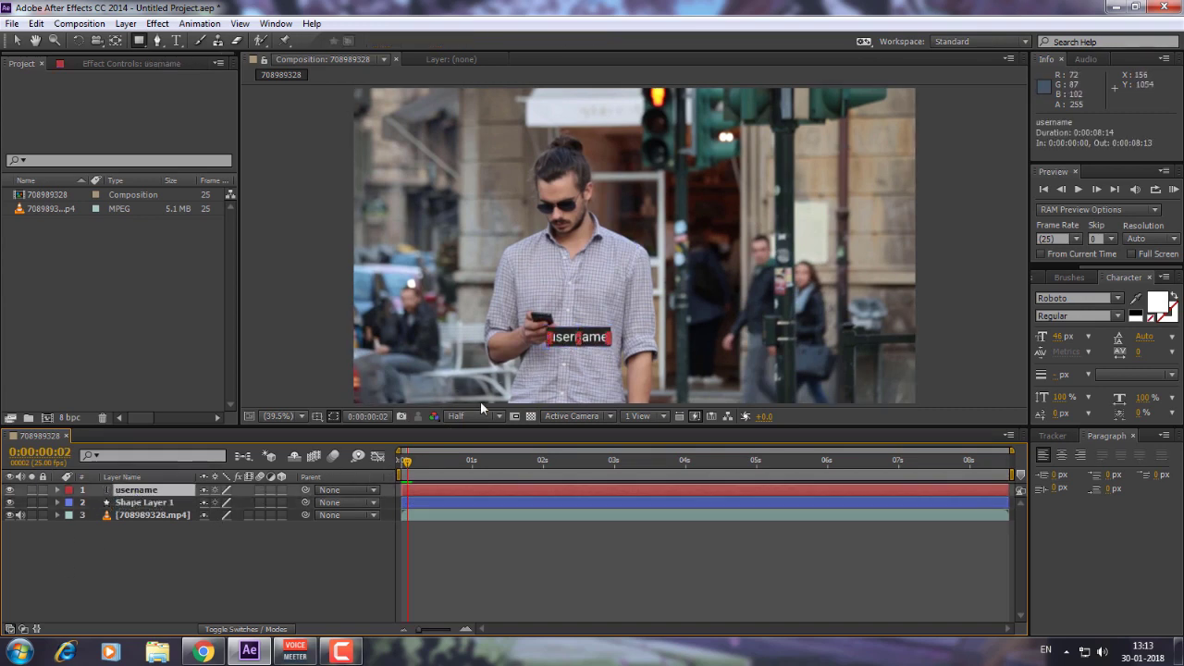
left_click(155, 502)
left_click(163, 491)
Switch to the browser and enlarge the YouTube results to examine the pop tag's shape in the first thumbnail.
left_click(208, 654)
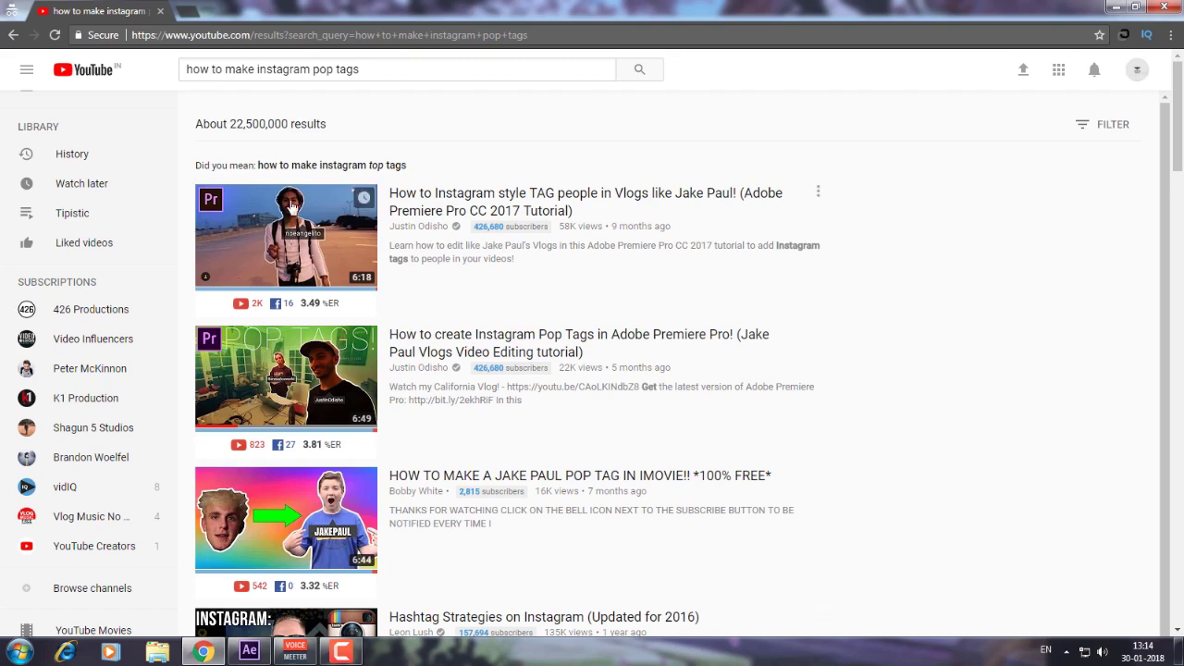
key("ctrl+plus")
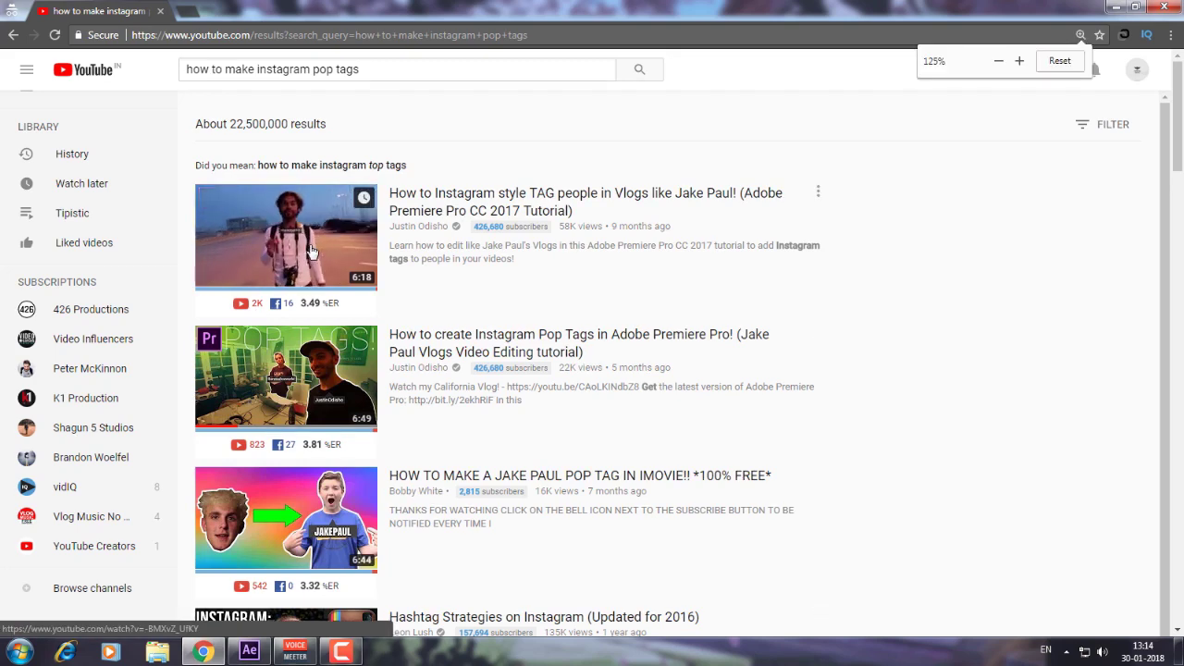
key("ctrl+plus")
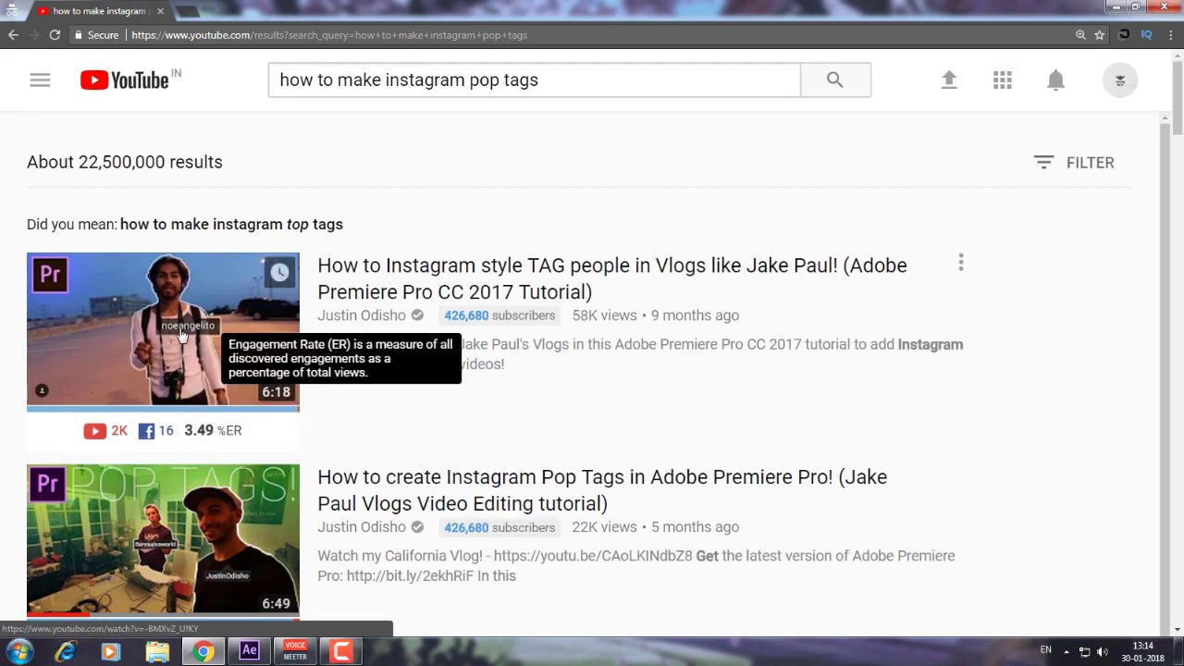
Back in After Effects, create a second shape layer and draw a small rectangle about 86 by 53 px across the tag's upper edge.
left_click(249, 651)
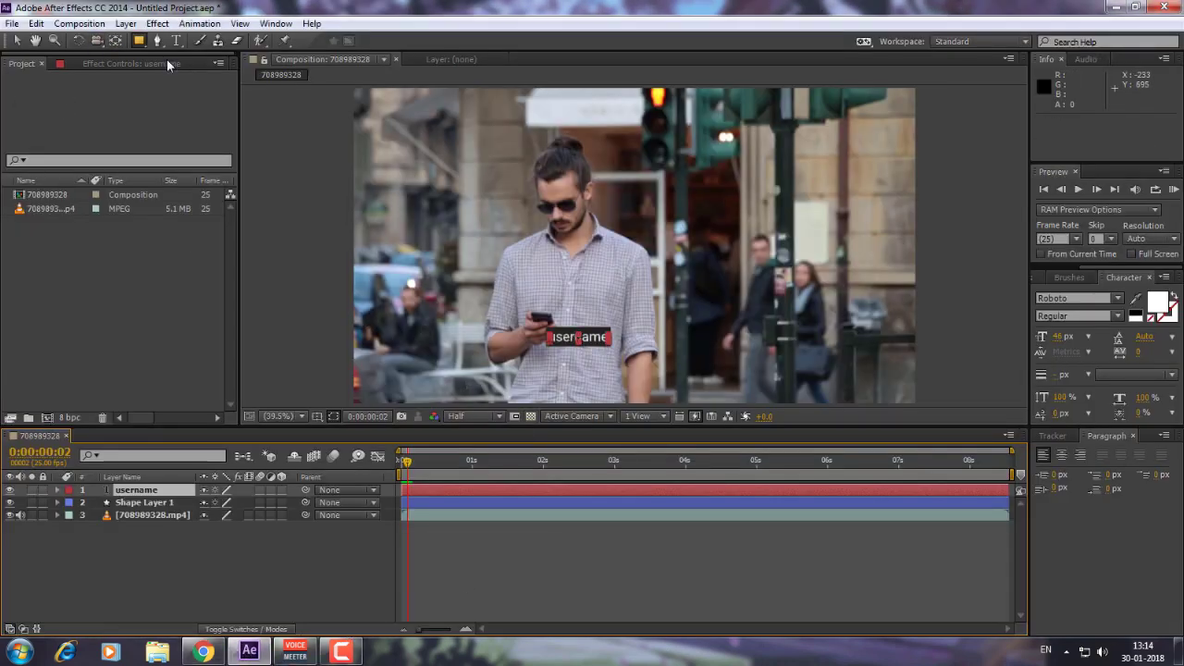
left_click(124, 23)
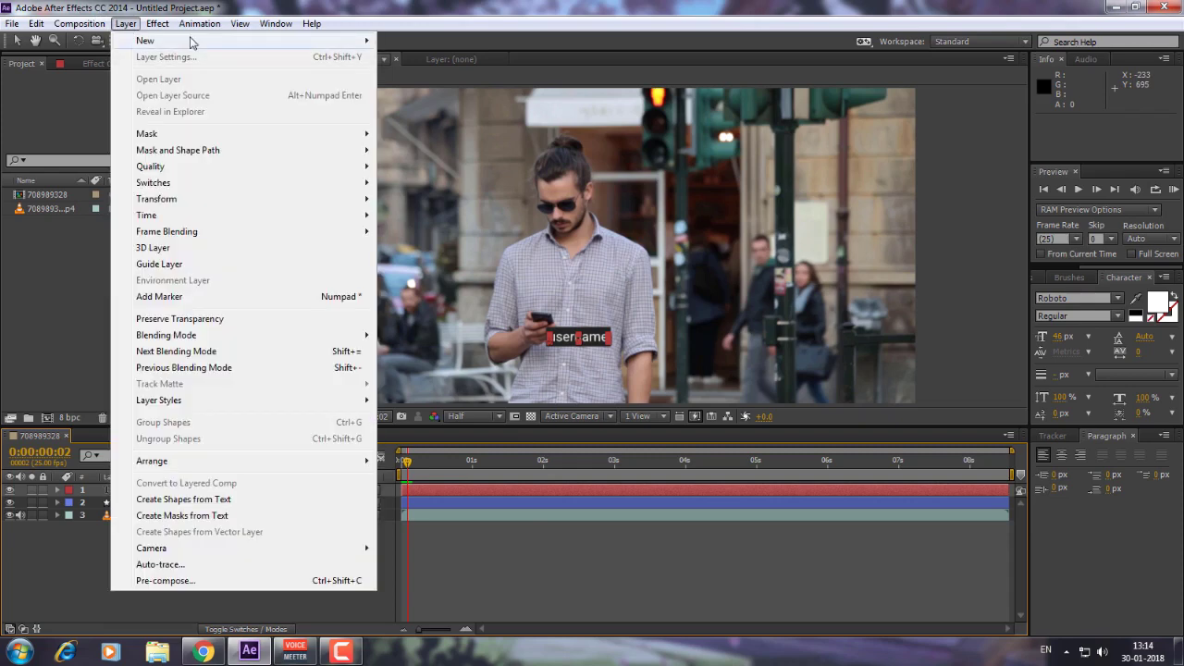
mouse_move(189, 41)
left_click(450, 121)
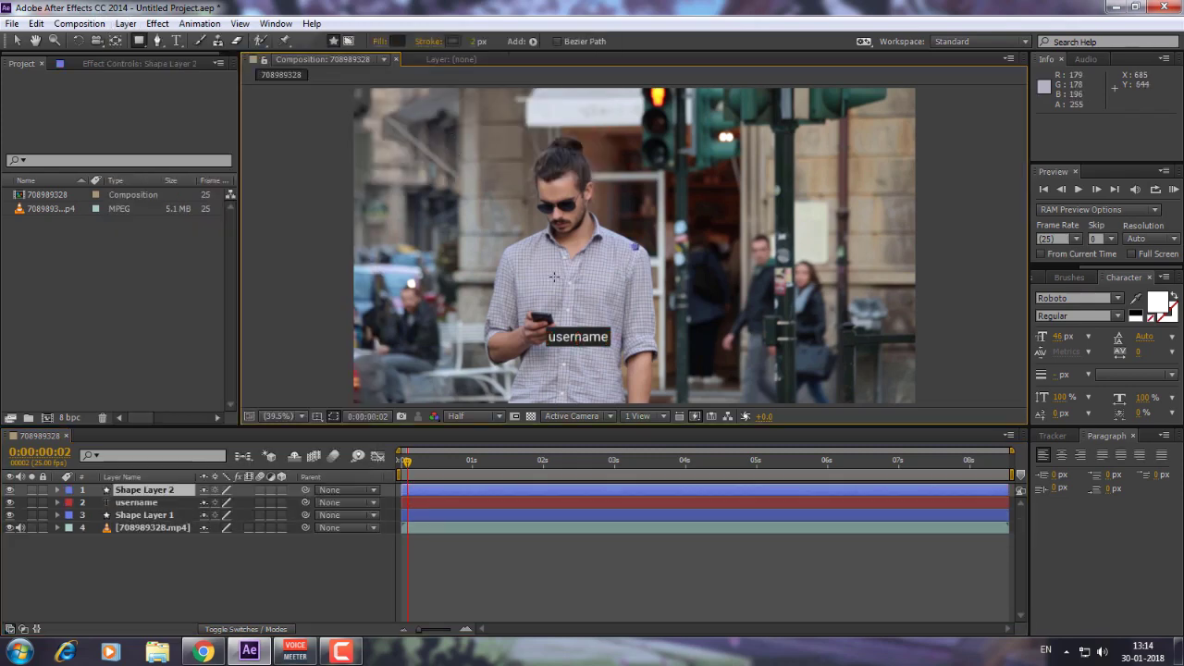
mouse_move(567, 328)
left_mouse_down()
mouse_move(562, 316)
mouse_move(591, 333)
left_mouse_up()
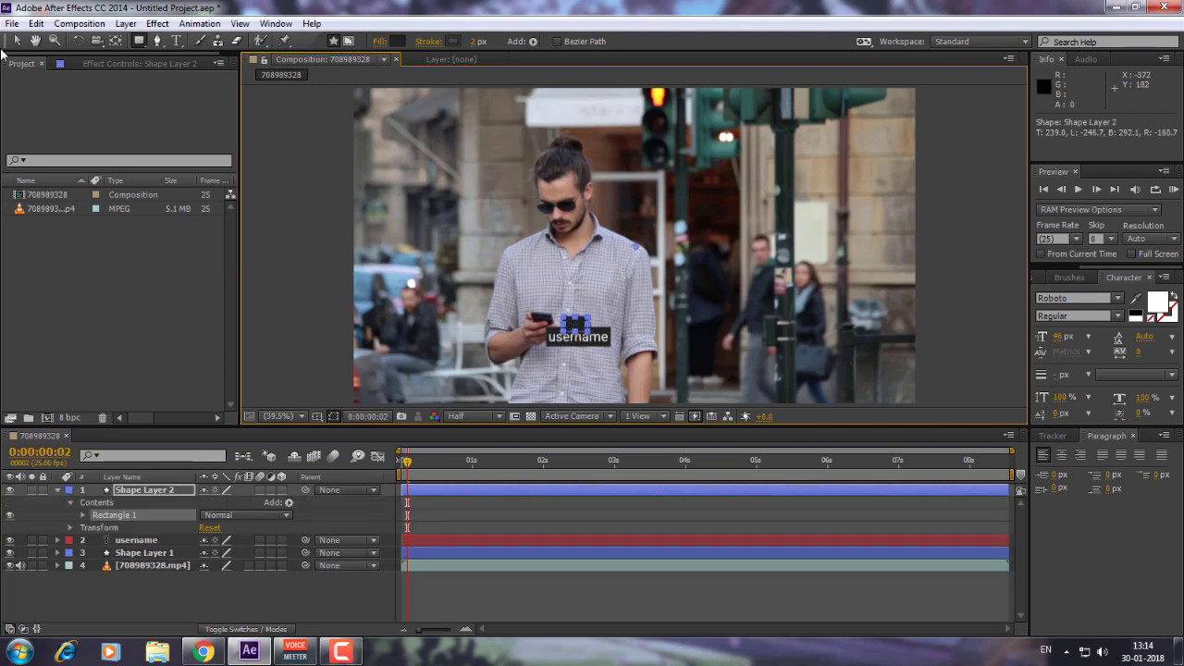
Rotate the small rectangle diagonally and move it down over the middle of the username tag.
left_click(14, 41)
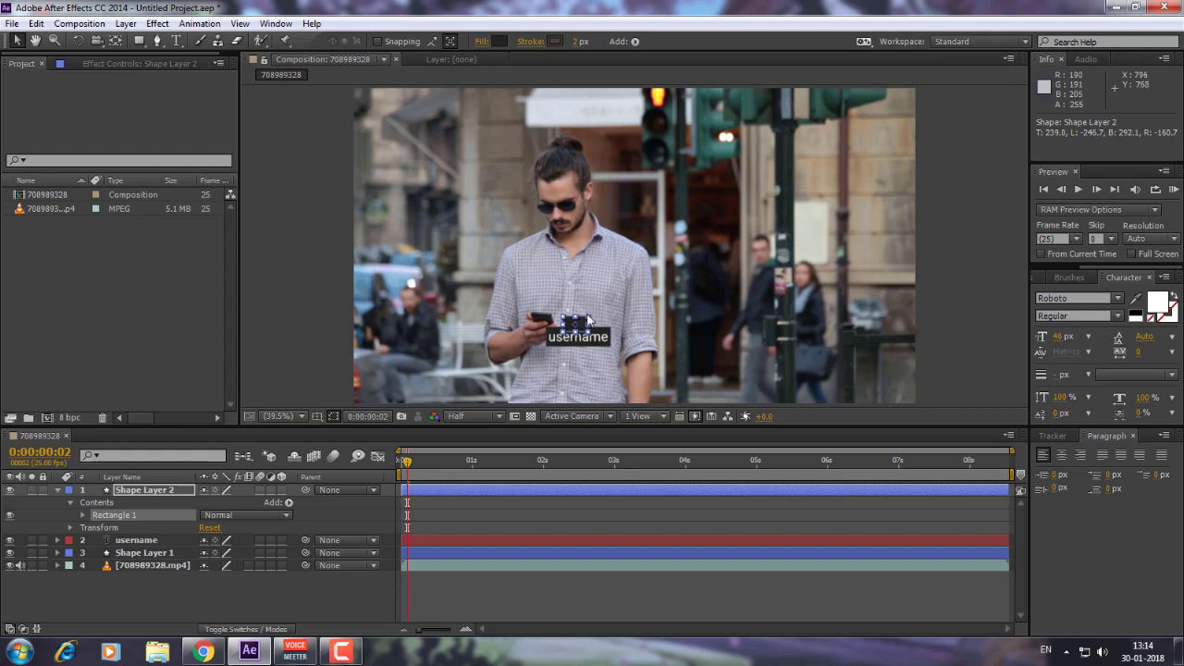
left_click_drag(593, 317, 573, 298)
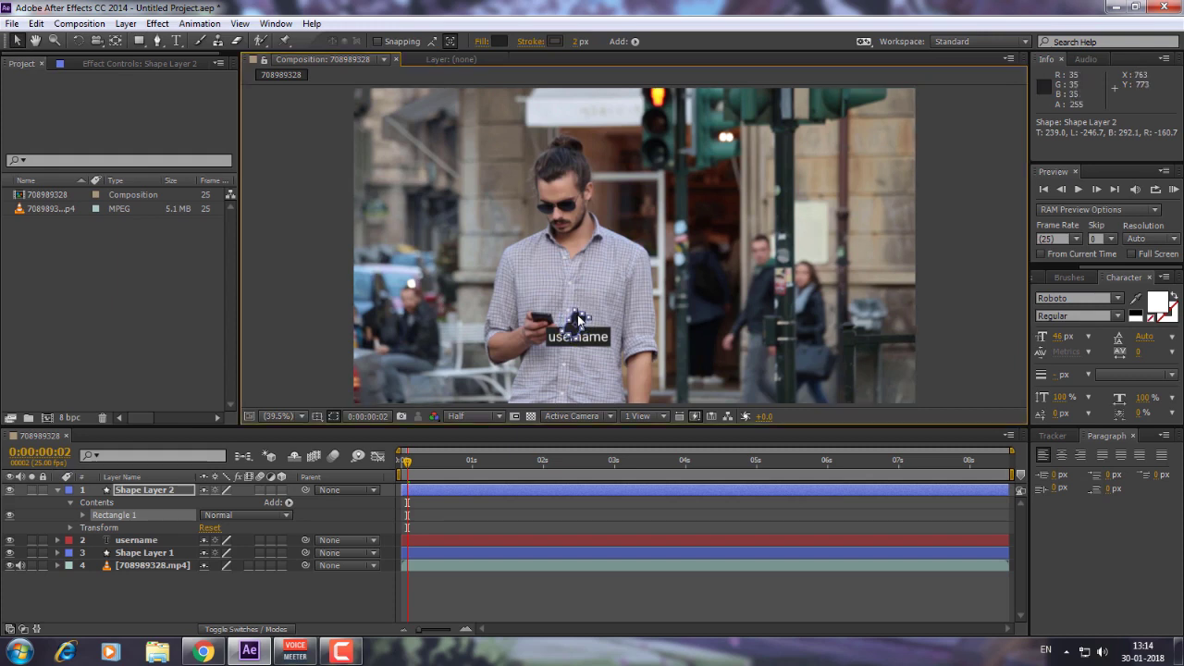
left_click_drag(579, 321, 582, 330)
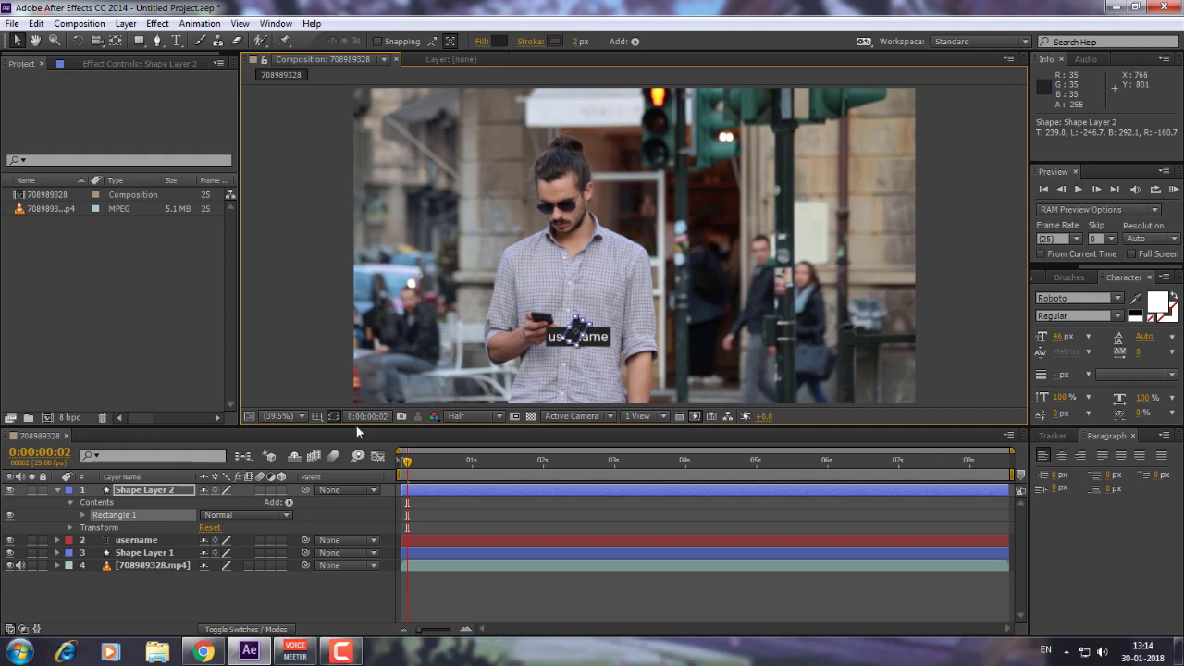
Collapse Shape Layer 2's properties and place the layer beneath Shape Layer 1.
left_click(125, 592)
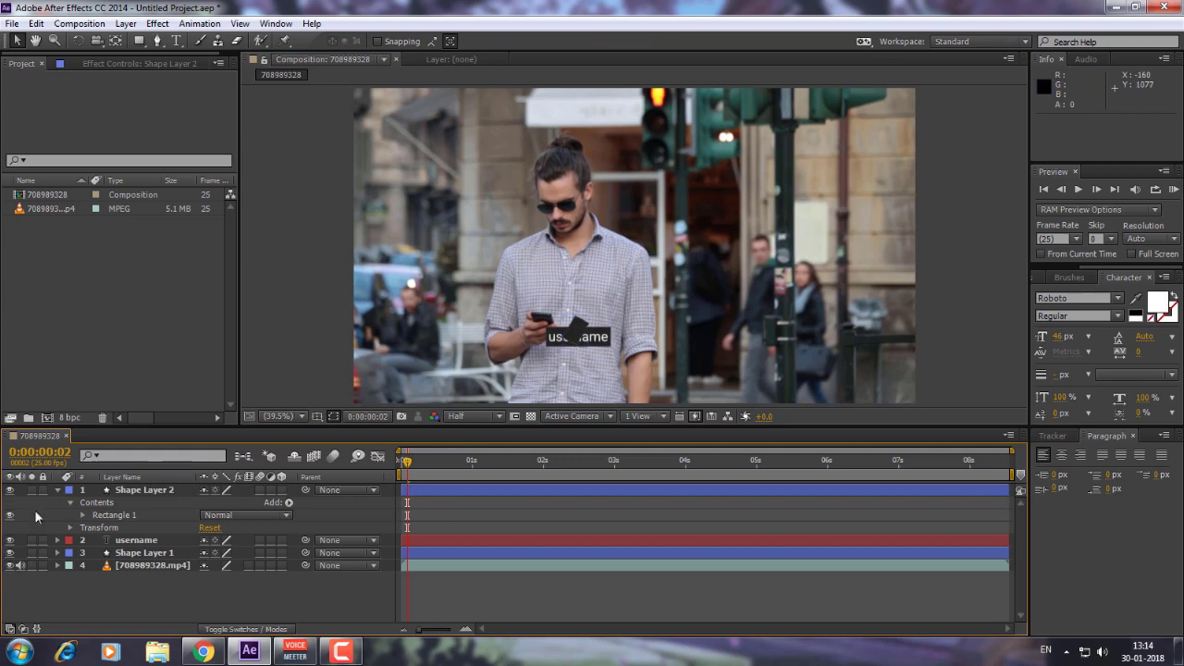
left_click(58, 490)
left_click_drag(118, 492, 139, 524)
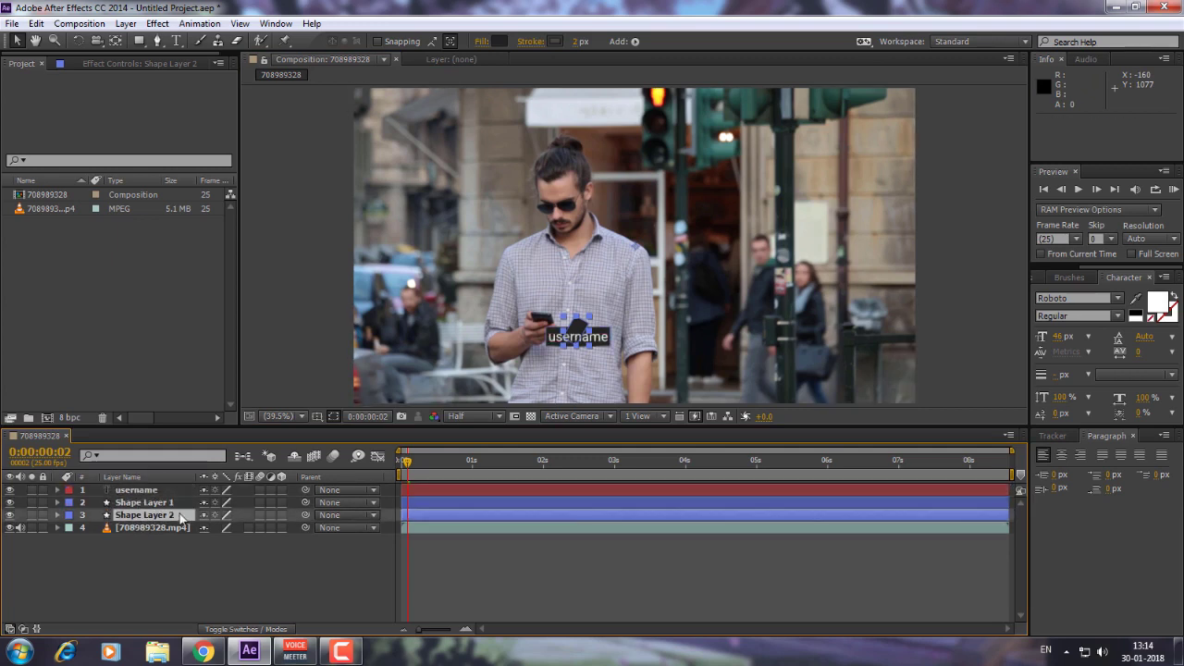
Widen Shape Layer 2 to 102% and shift it down to position 960.0, 552.6 so its corner points out of the tag's upper edge.
left_click_drag(570, 330, 577, 331)
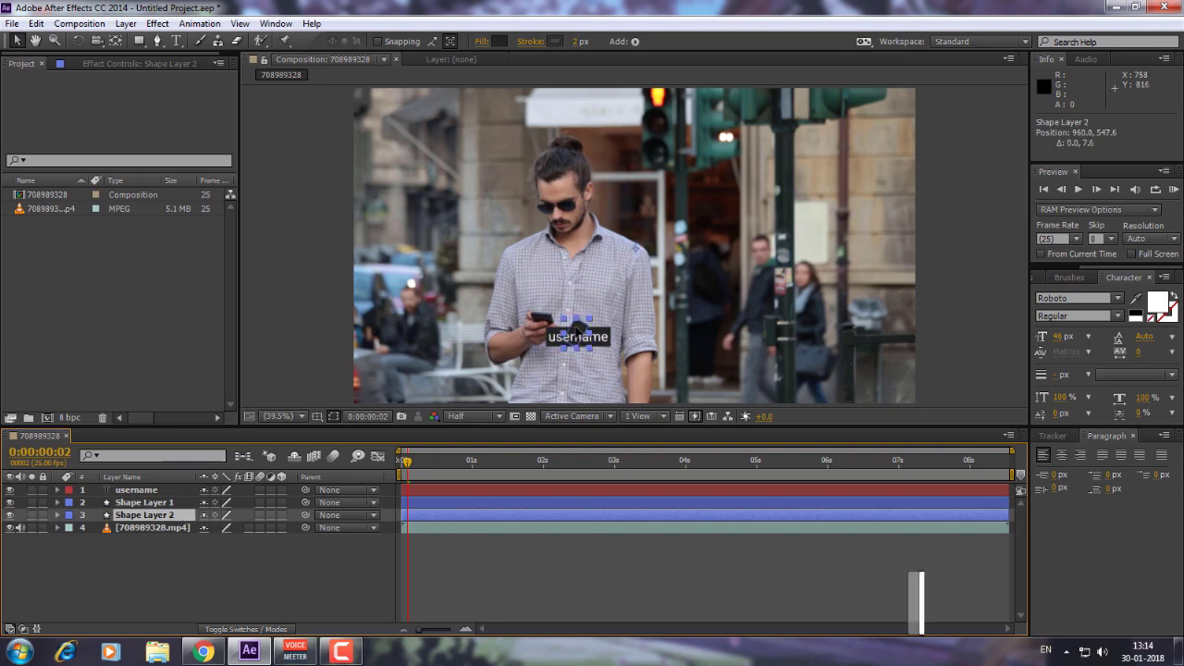
key("F2")
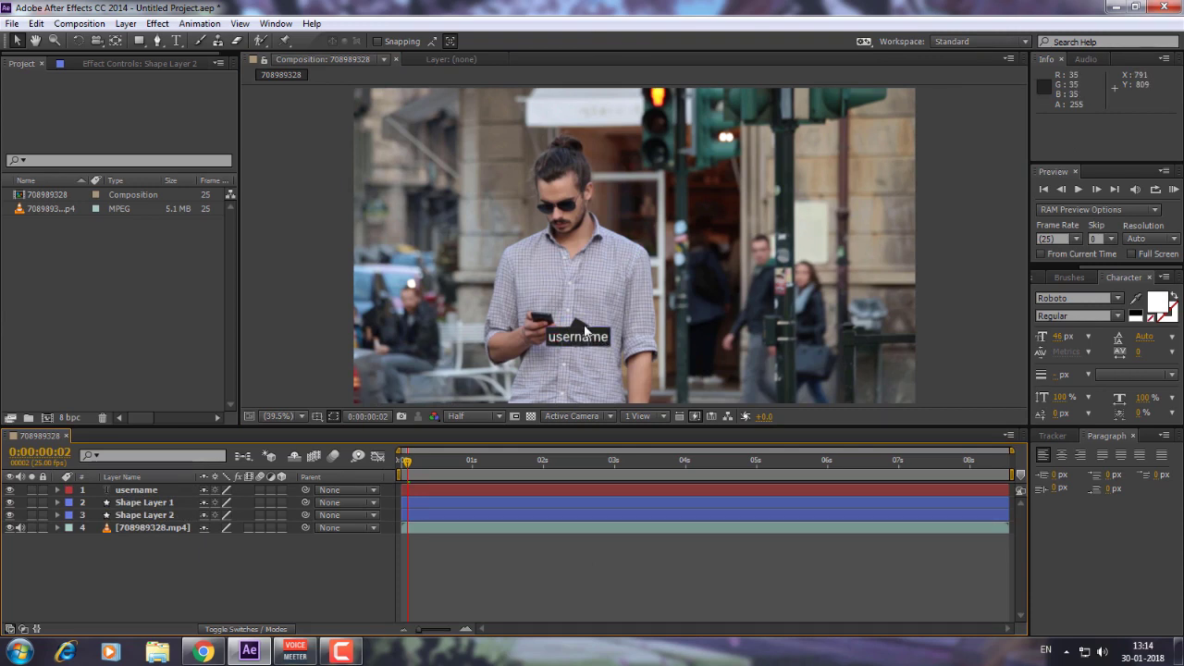
left_click(586, 331)
left_click_drag(592, 355, 594, 354)
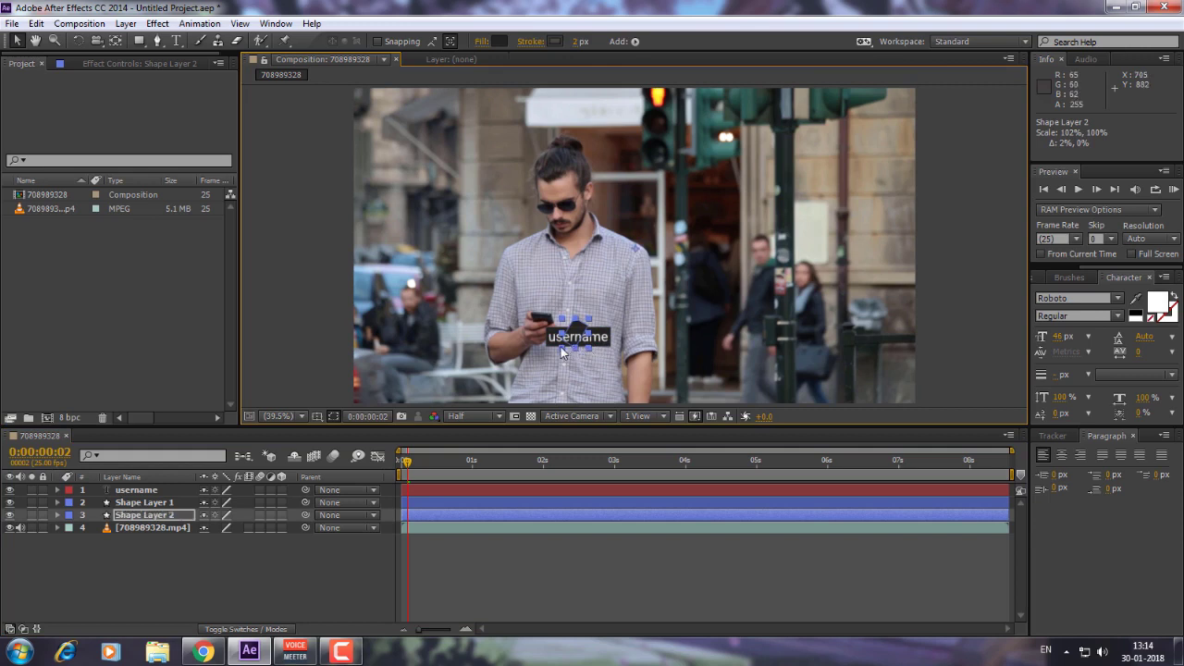
left_click_drag(558, 351, 578, 331)
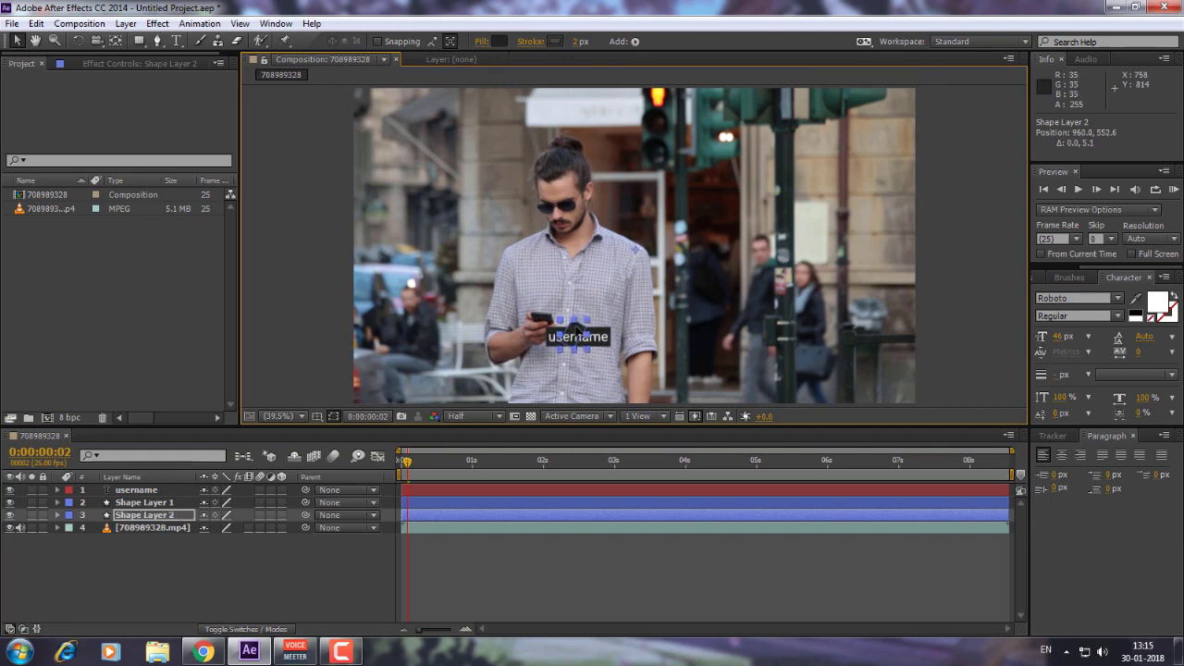
Set the current time to 0:00:00:05, check the pop tag's look in the browser's YouTube thumbnails, and return to After Effects.
left_click(415, 468)
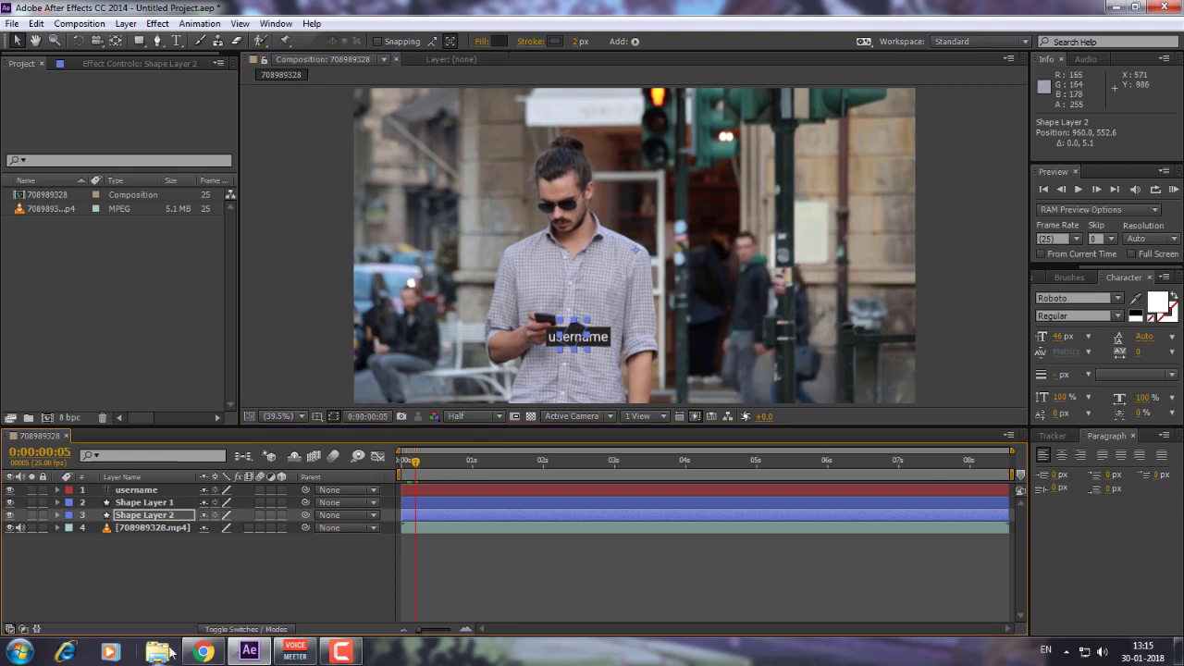
left_click(202, 652)
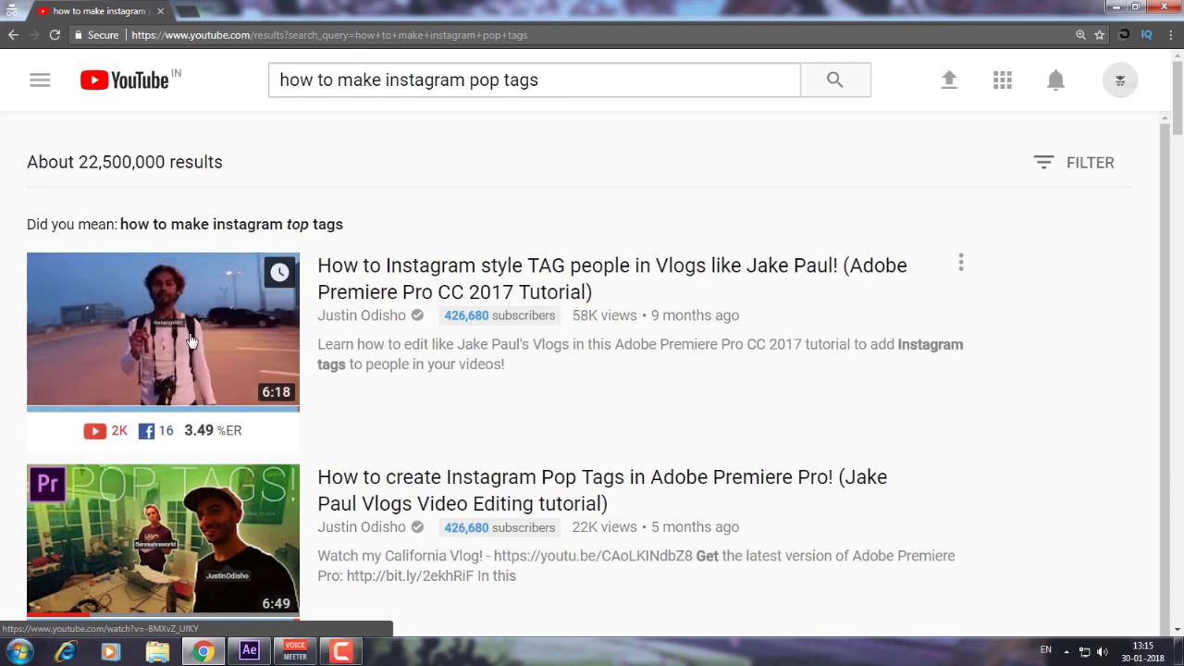
left_click(249, 652)
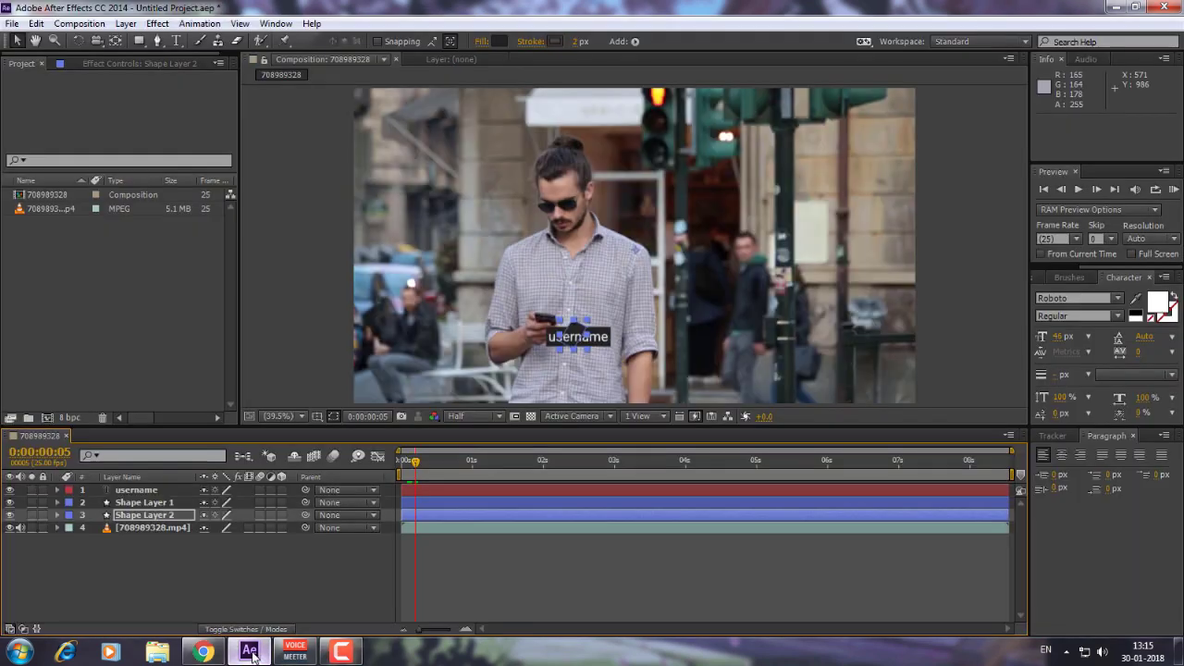
Change Shape Layer 1's fill to the lighter dark grey #474242 and copy the hex code.
left_click(165, 504)
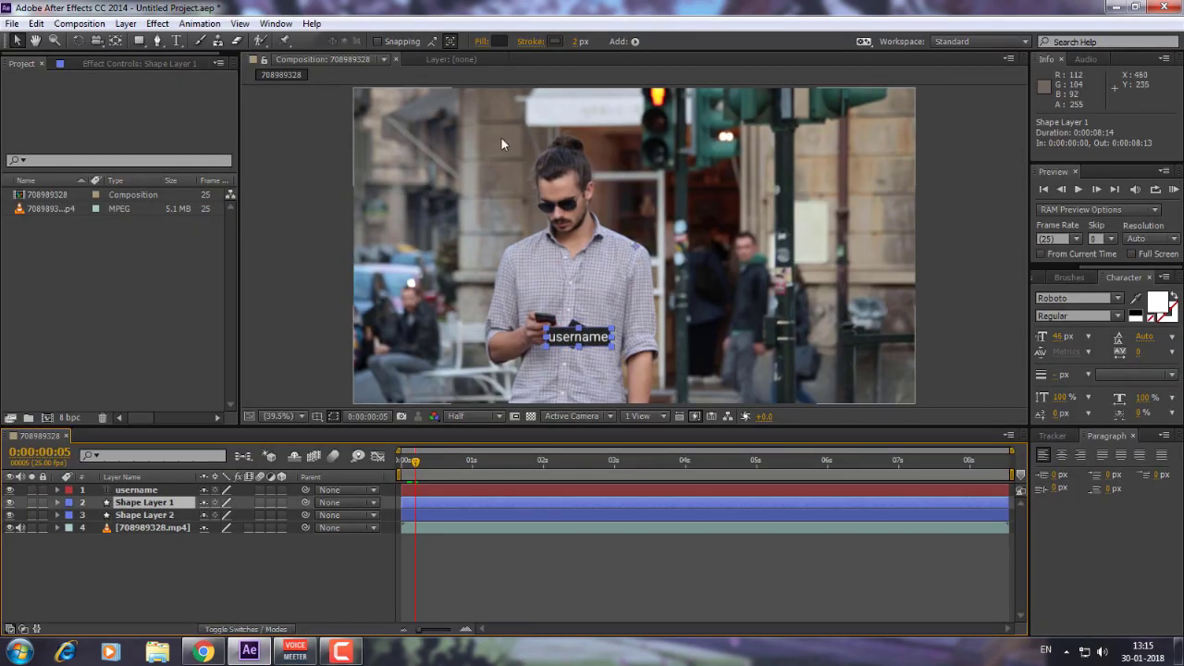
left_click(500, 41)
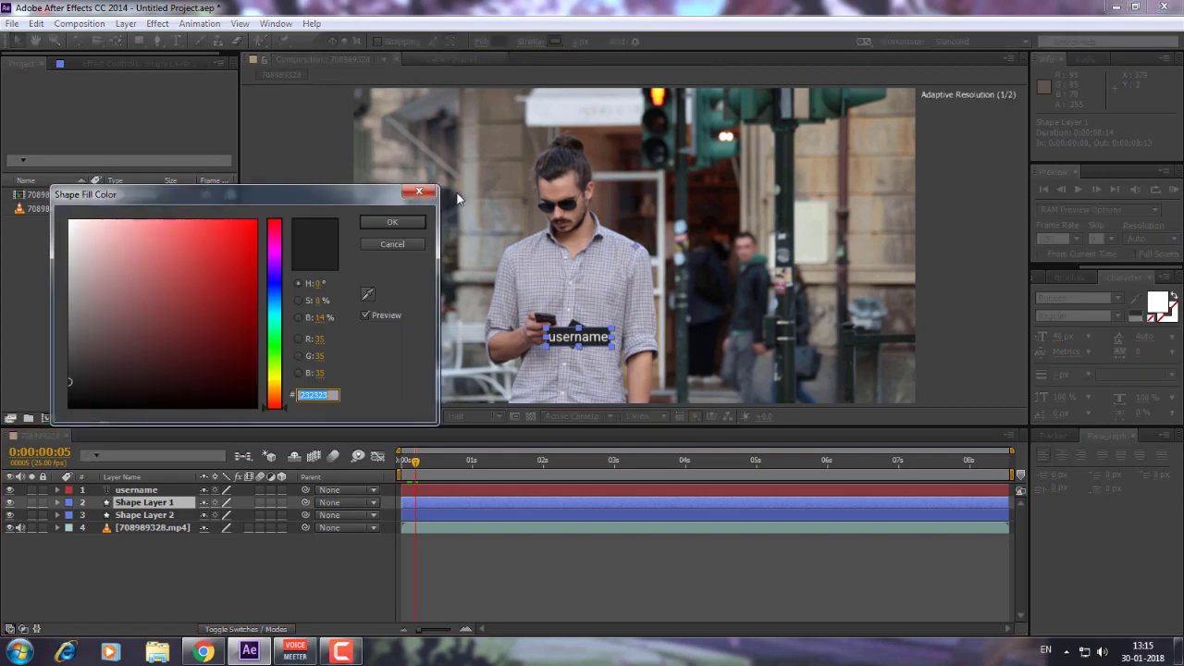
left_click_drag(77, 389, 82, 356)
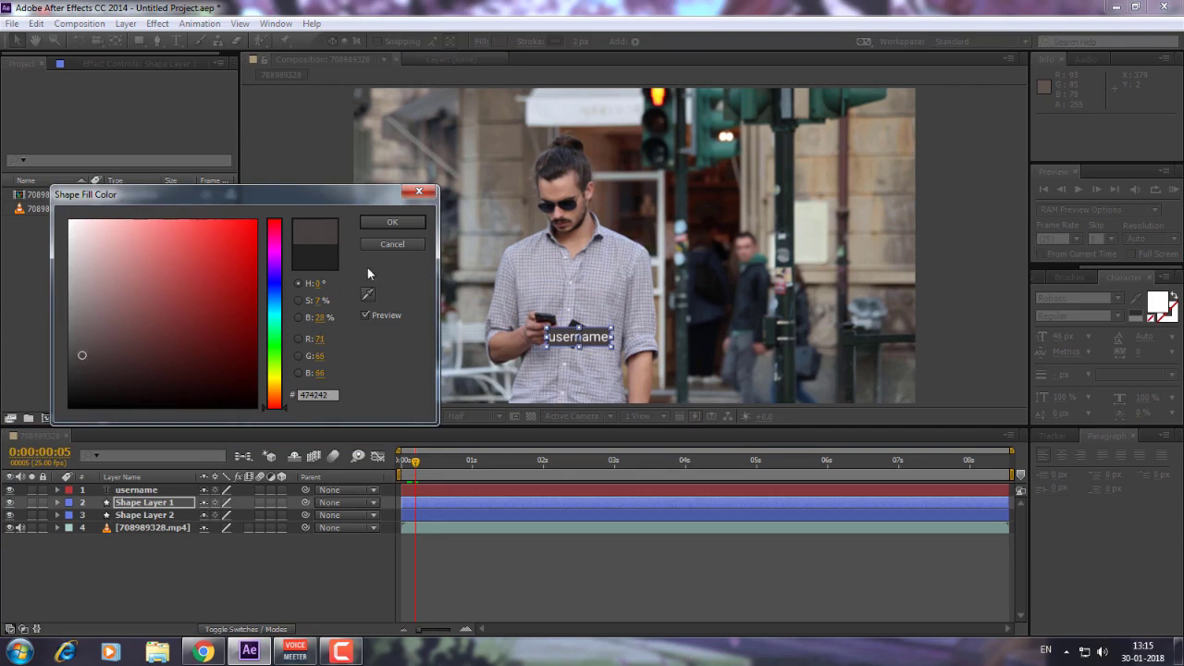
left_click(333, 395)
right_click(306, 387)
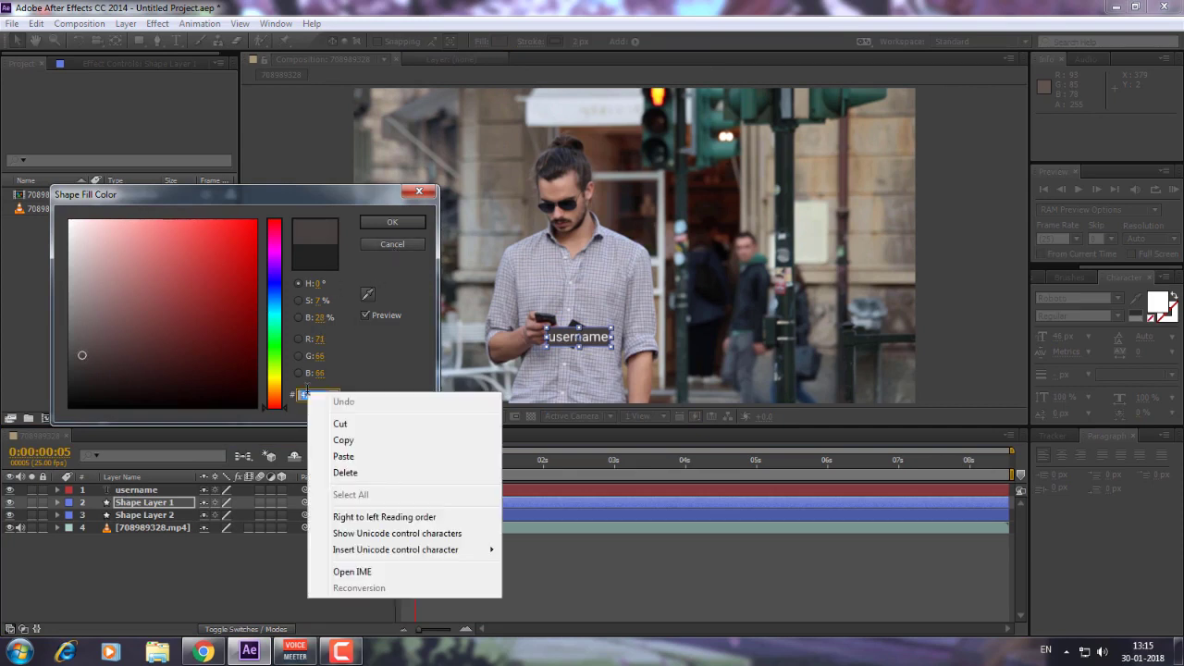
left_click(349, 440)
left_click(407, 223)
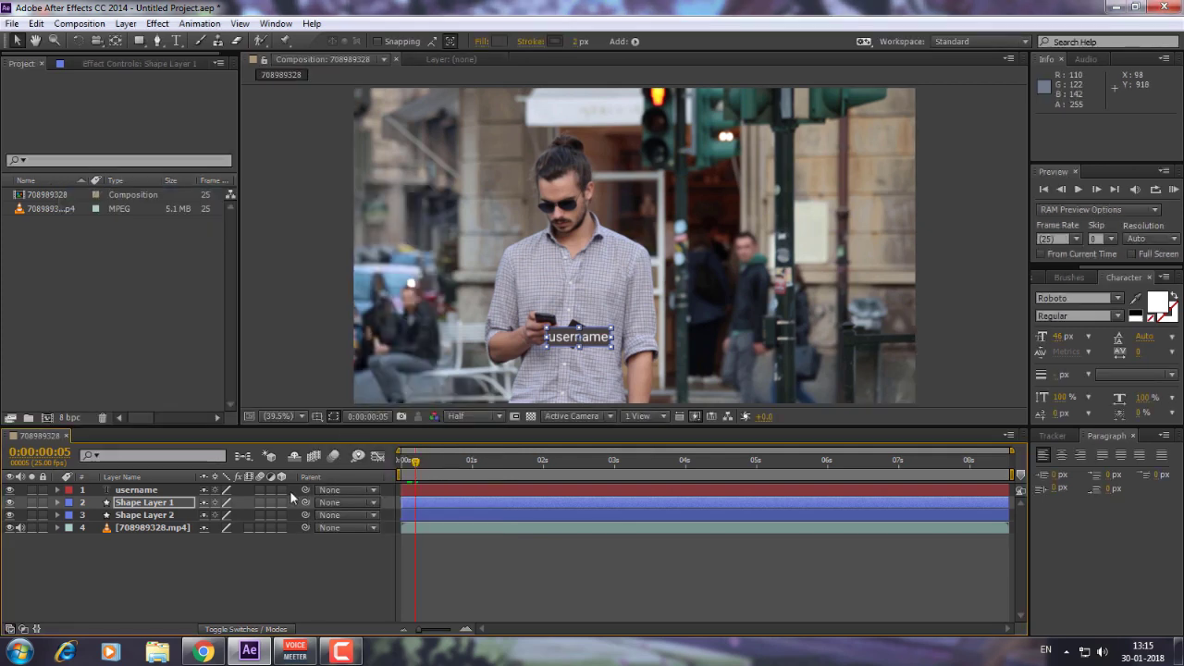
Give Shape Layer 2 the same #474242 fill and set the current time to 0:00:00:06.
left_click(172, 516)
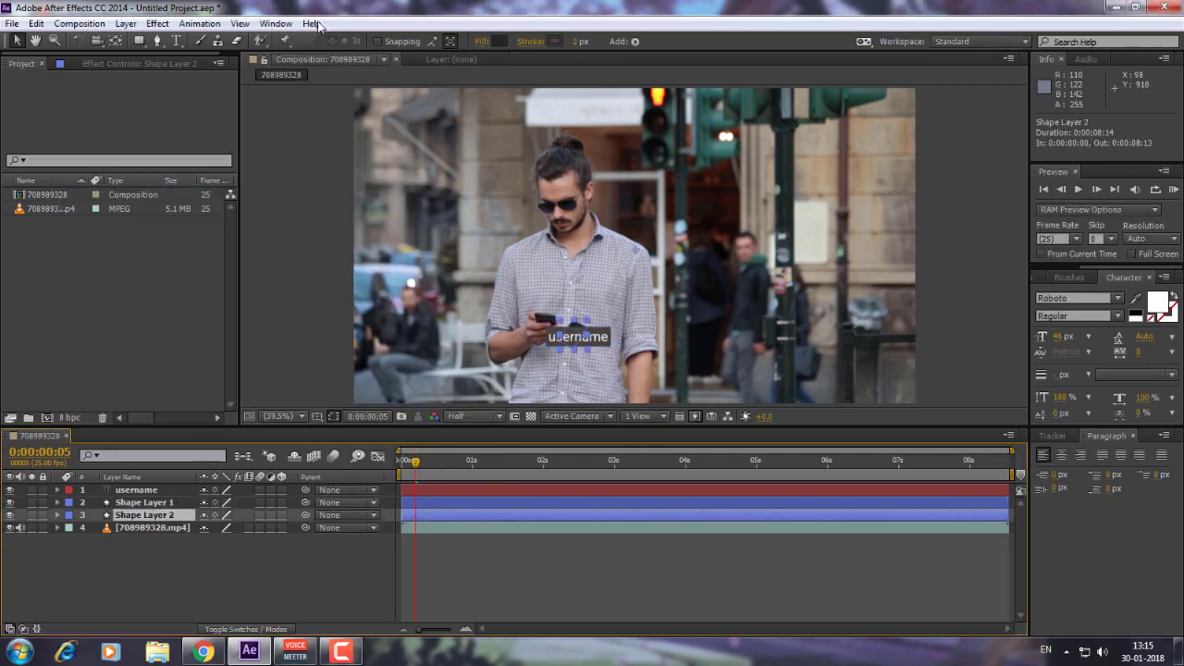
left_click(500, 41)
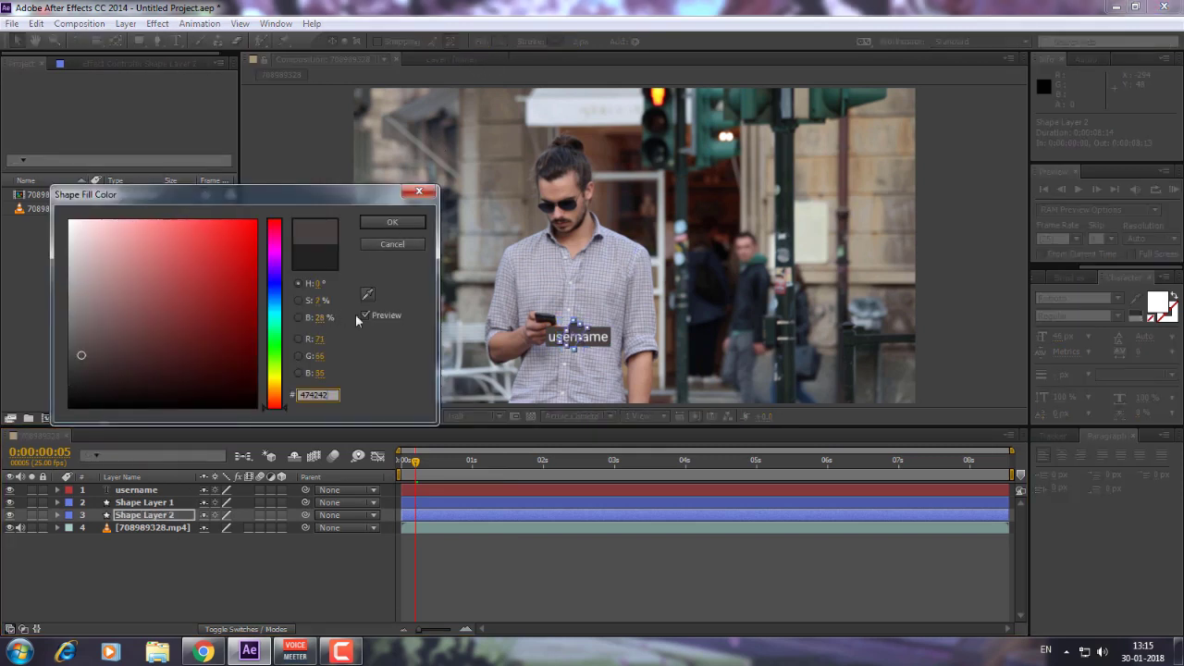
left_click(407, 224)
left_click(418, 463)
left_click(231, 592)
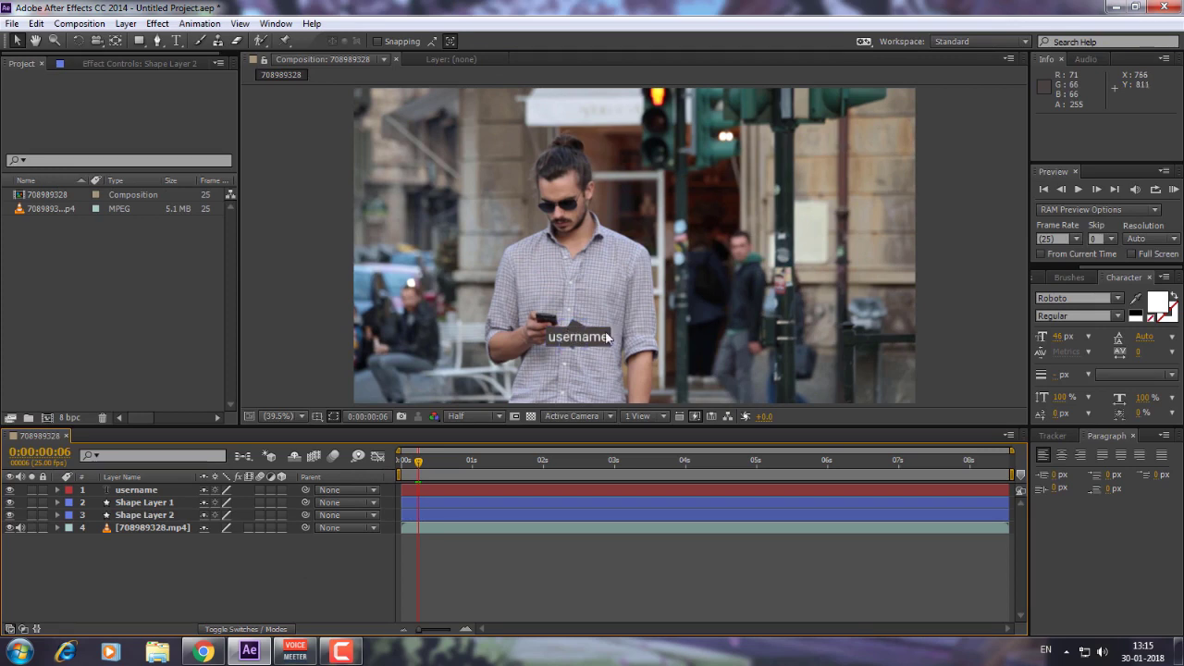
Return the current time to the start of the composition.
left_click(159, 505)
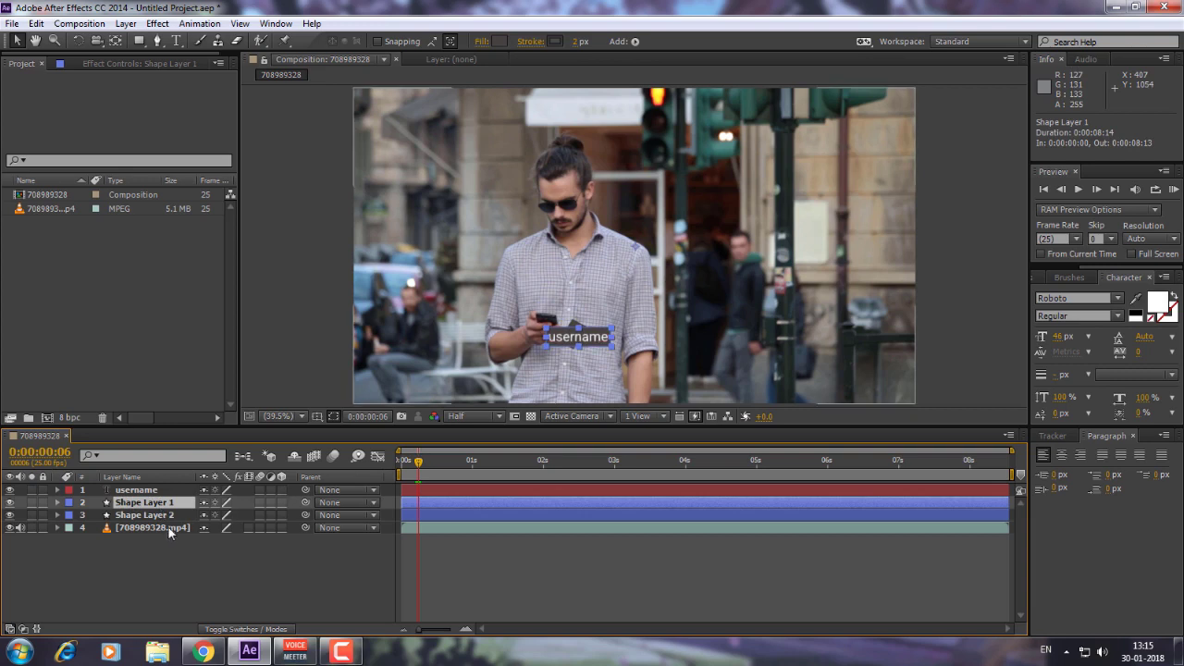
left_click(160, 515)
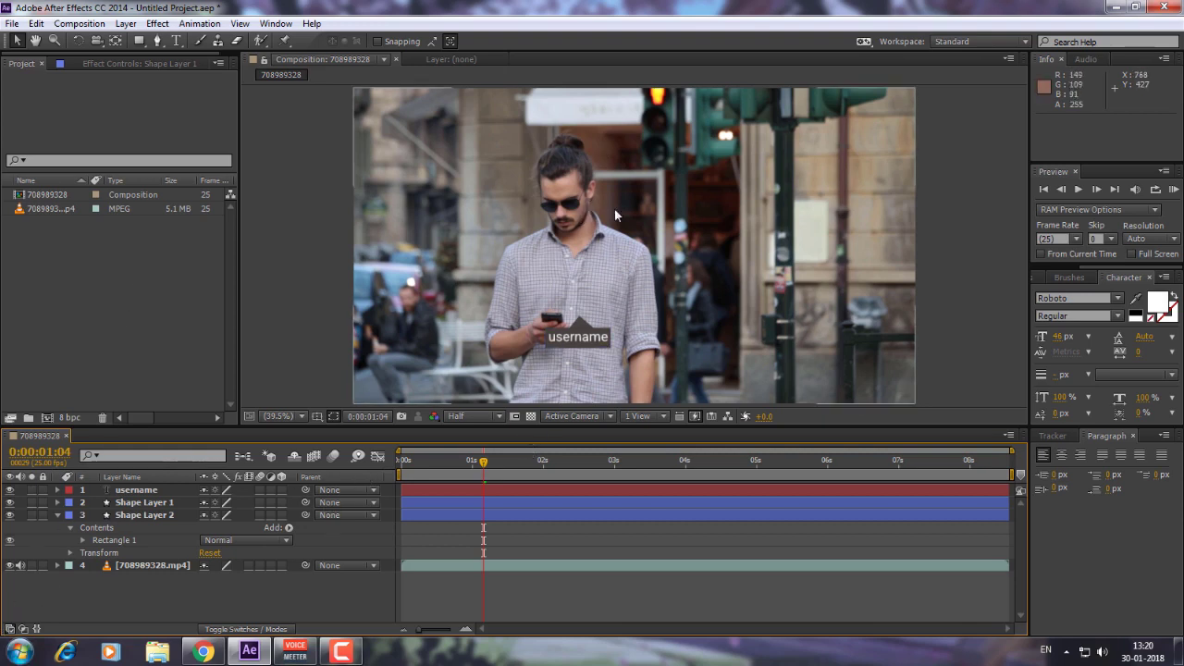
left_click(474, 459)
left_click(468, 461)
key("Home")
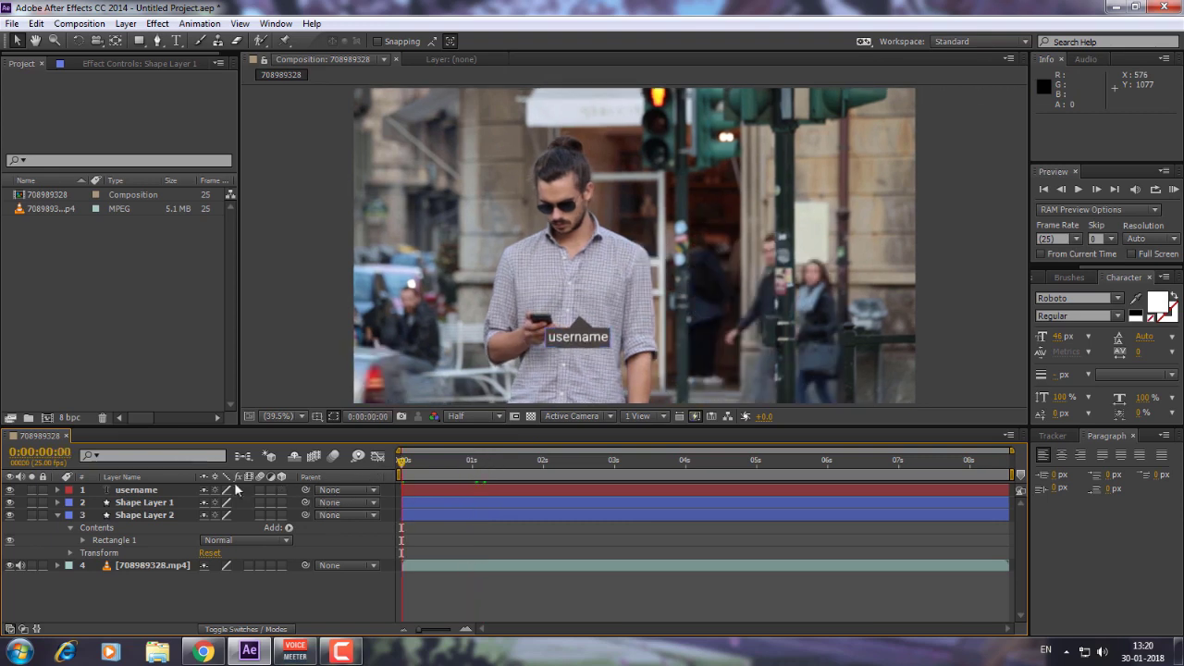
Reveal Shape Layer 1's property groups and set the current time to 0:00:07:13.
left_click(121, 515)
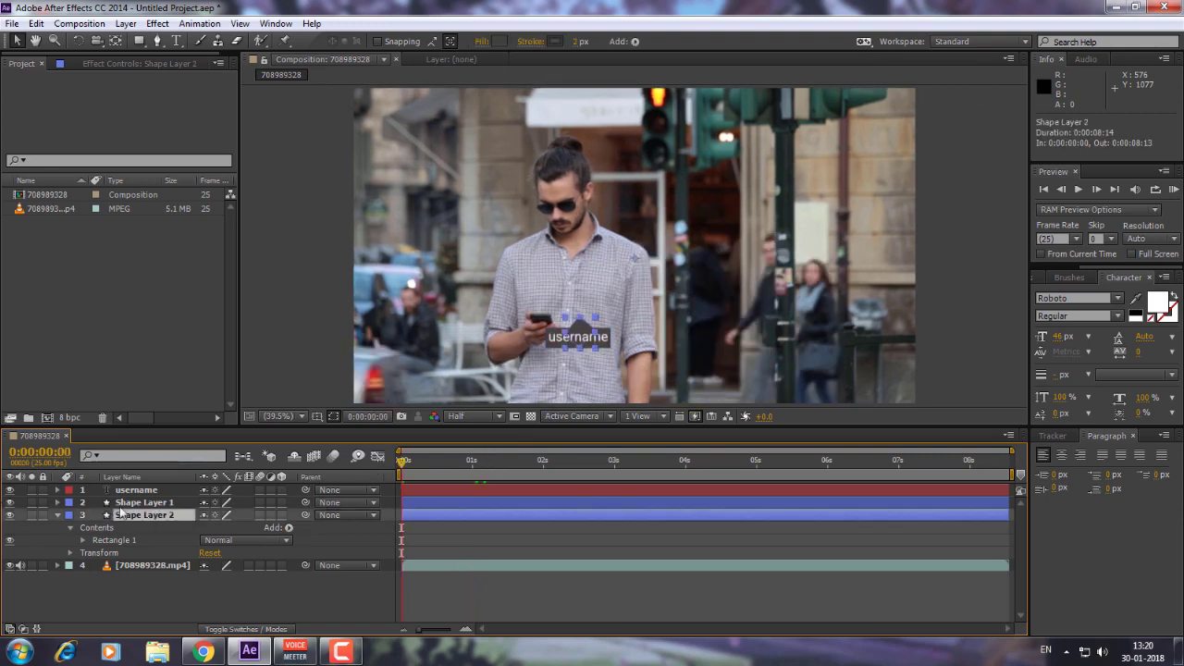
left_click(59, 504)
left_click(108, 507)
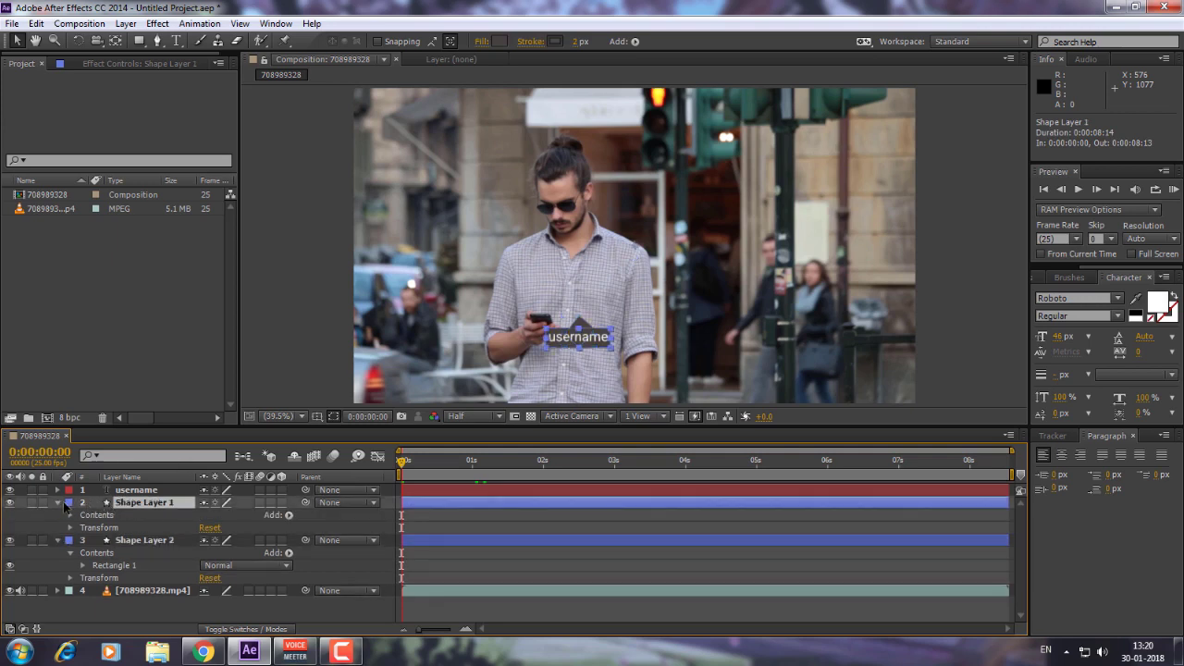
left_click(67, 504)
key("Escape")
key("End")
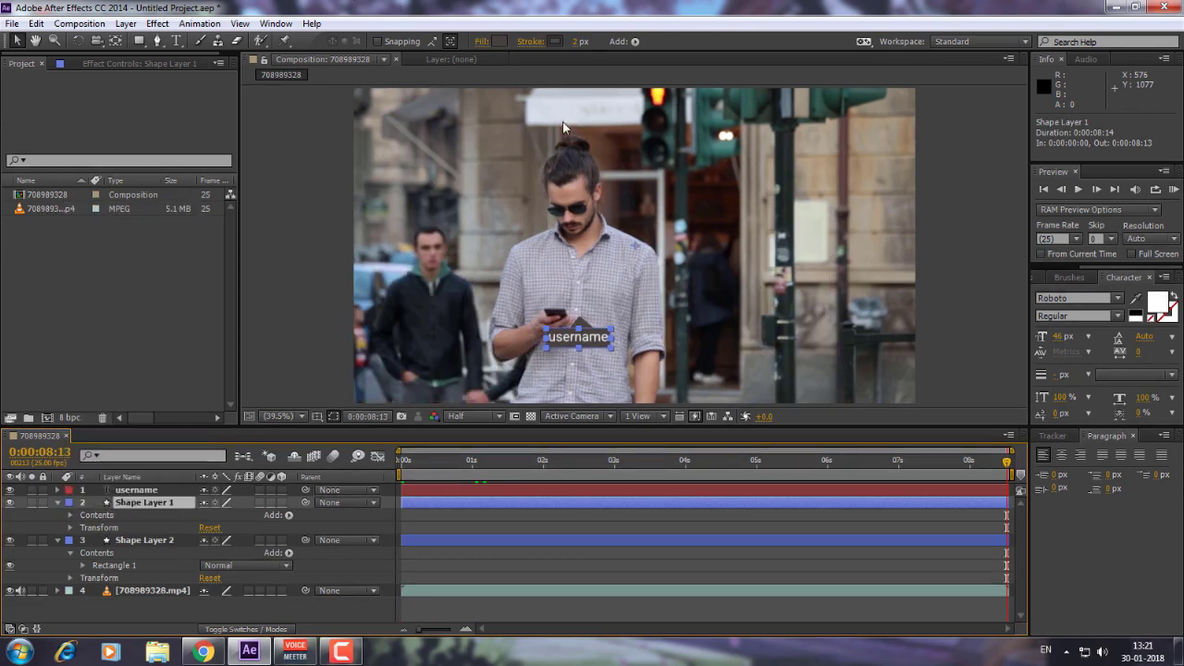
left_click_drag(1004, 463, 936, 462)
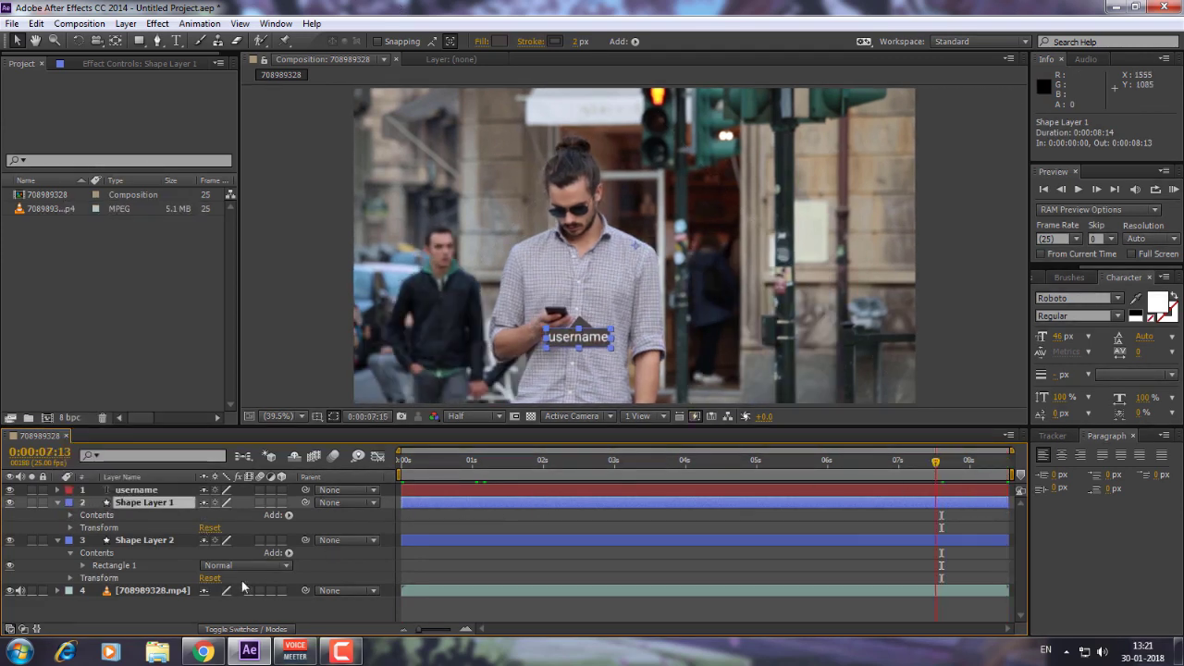
Reveal Shape Layer 2's transform properties and set its opacity to 80%.
left_click(61, 546)
left_click(63, 548)
left_click(74, 579)
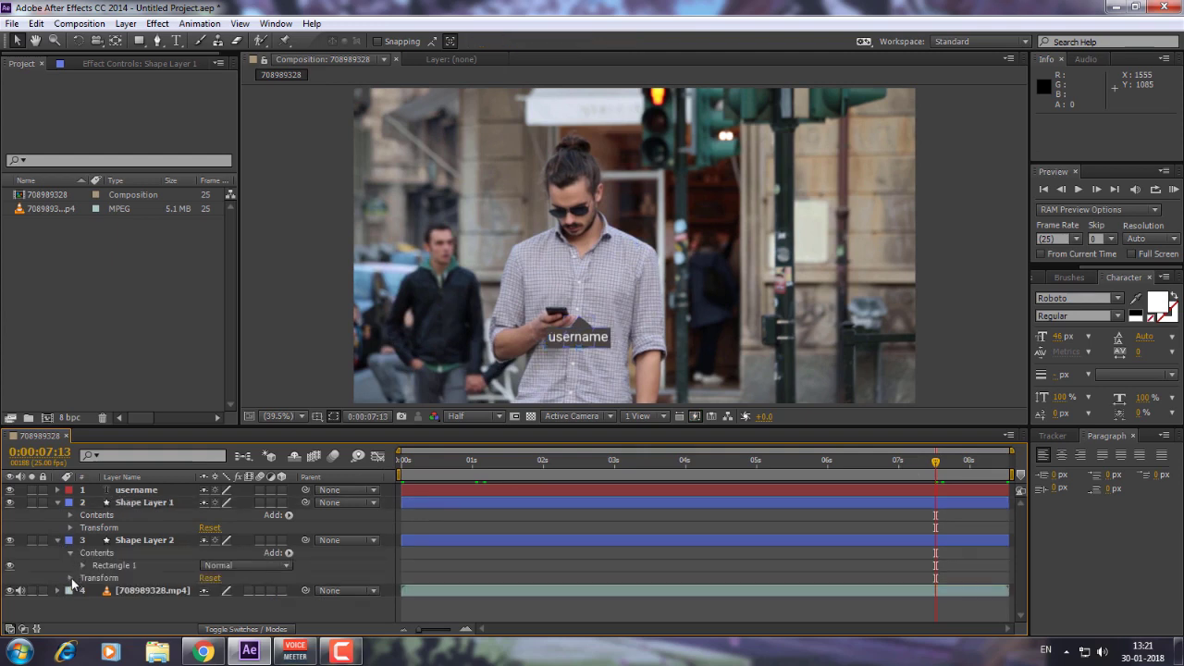
left_click(70, 578)
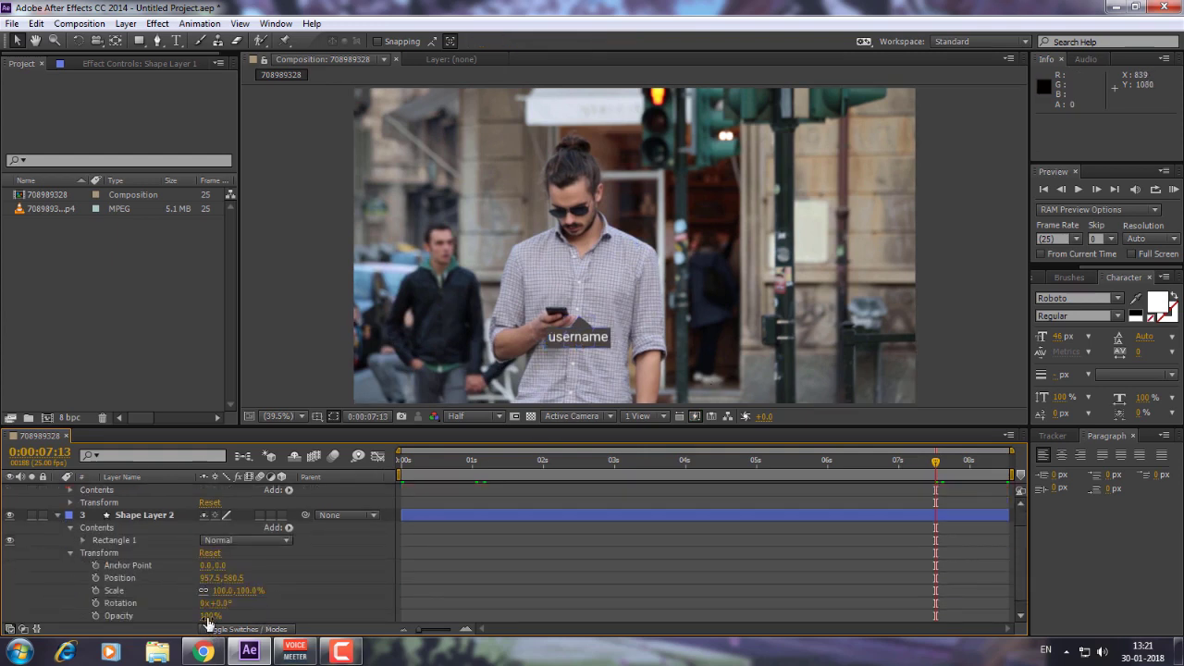
left_click_drag(211, 617, 199, 617)
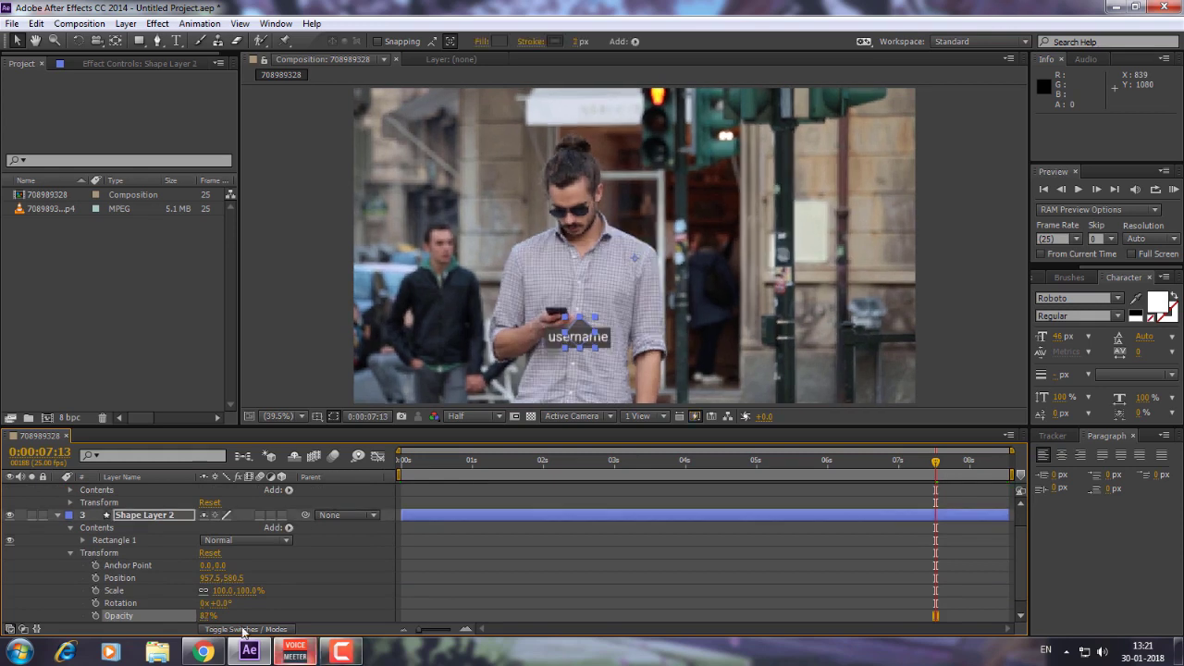
left_click(206, 616)
type("89")
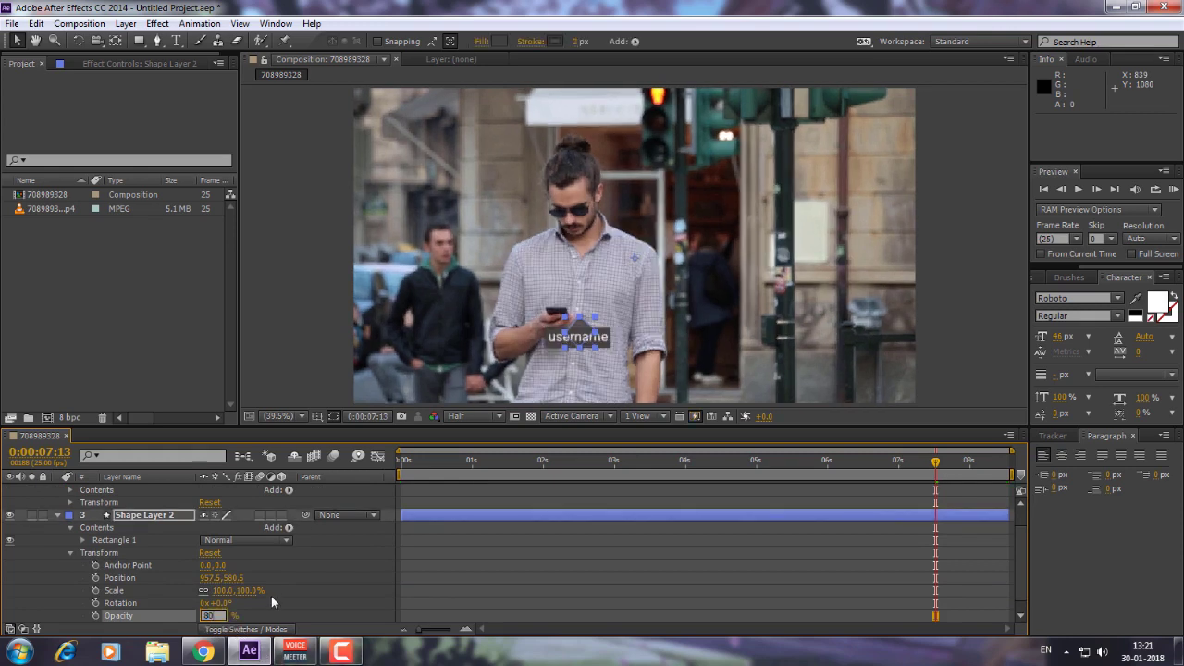
key("Return")
Collapse Shape Layer 2 and set Shape Layer 1's opacity to 80%, undoing any accidental change to the footage layer.
left_click(61, 524)
left_click(58, 515)
left_click(57, 502)
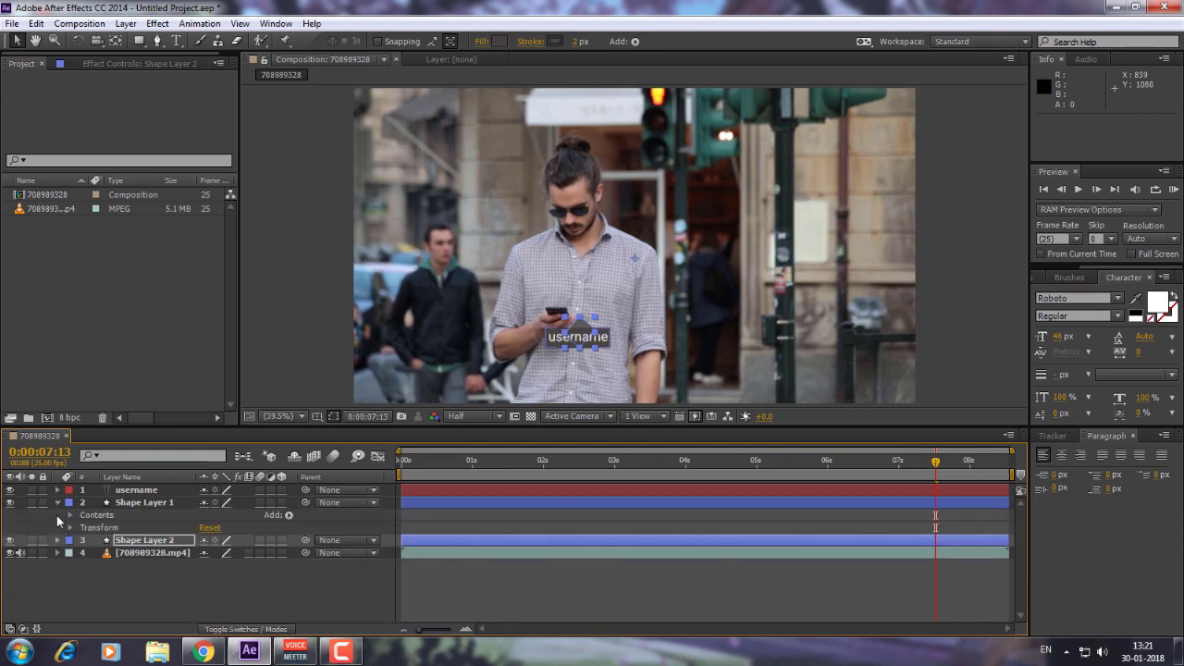
left_click(78, 535)
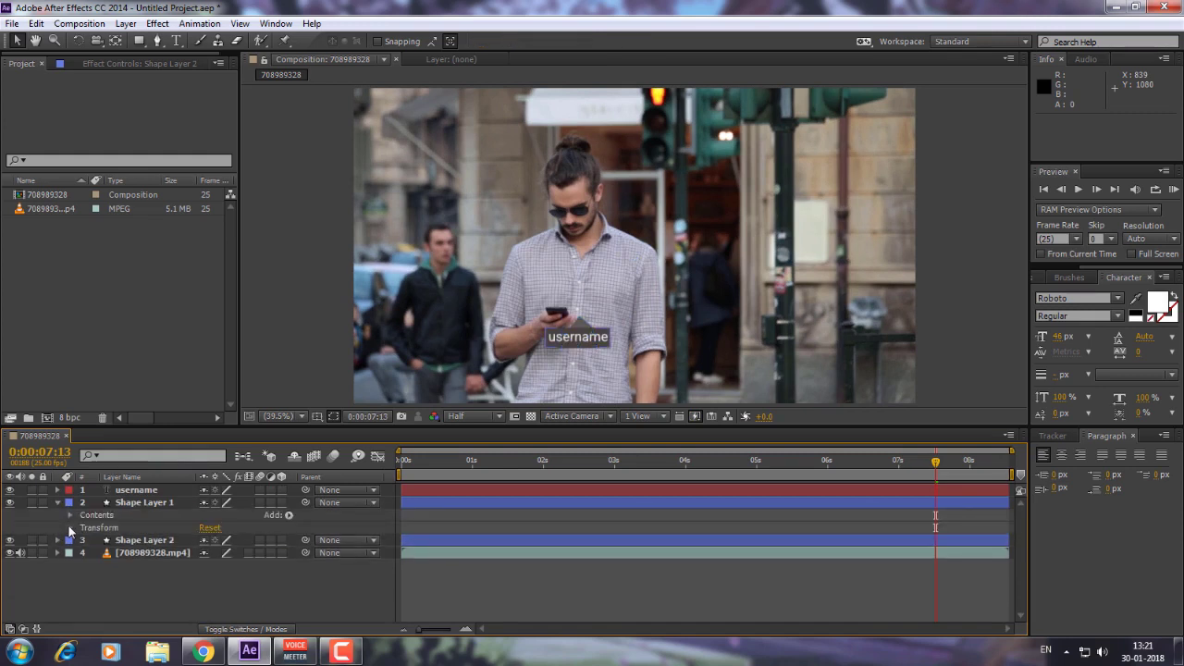
left_click(69, 529)
left_click(212, 590)
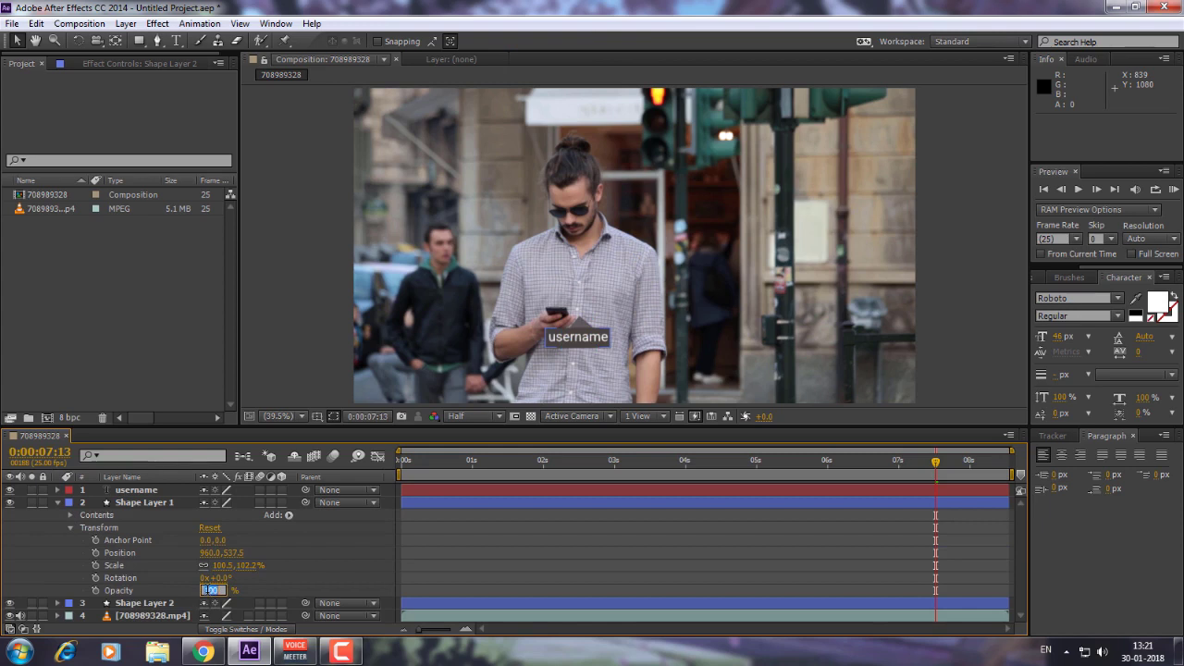
key("Return")
left_click(590, 360)
key("ctrl+z")
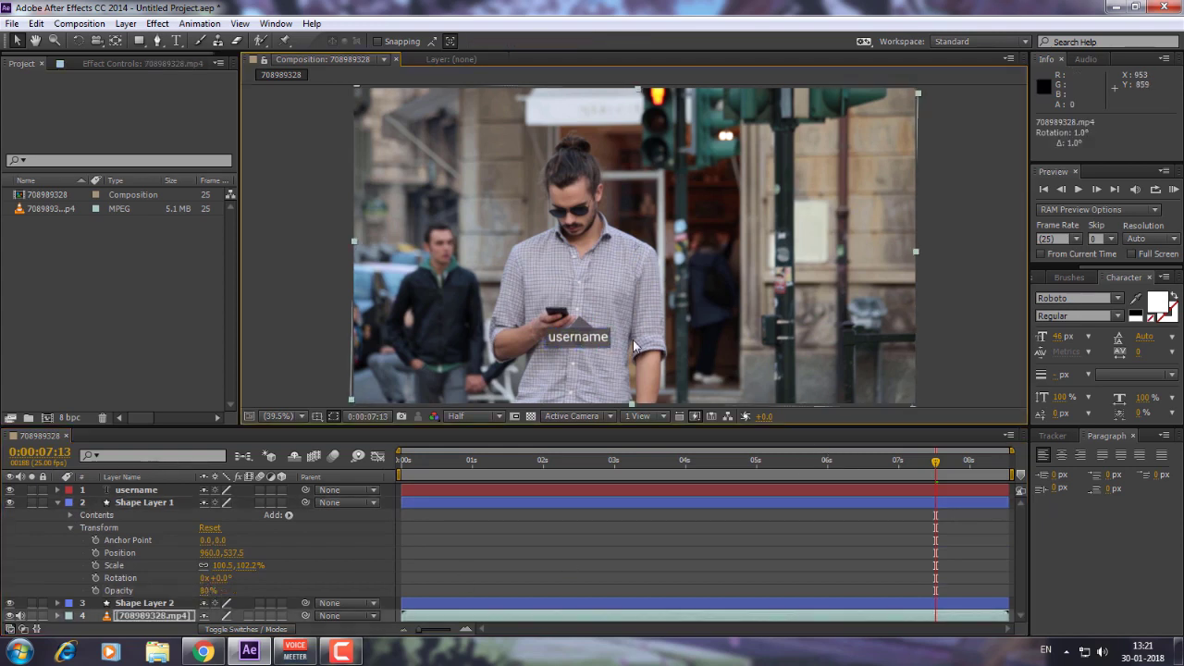
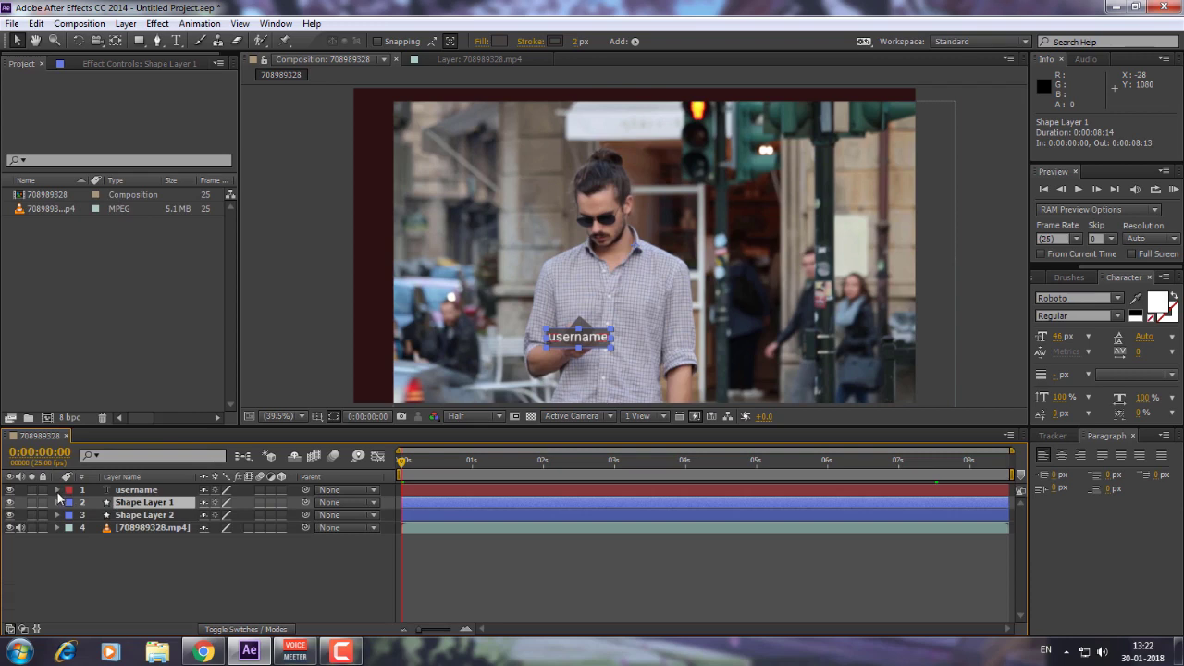
Select the username text layer with Shape Layer 1 and Shape Layer 2, and start Position keyframes on all three at 0:00:00:00.
left_click(58, 490)
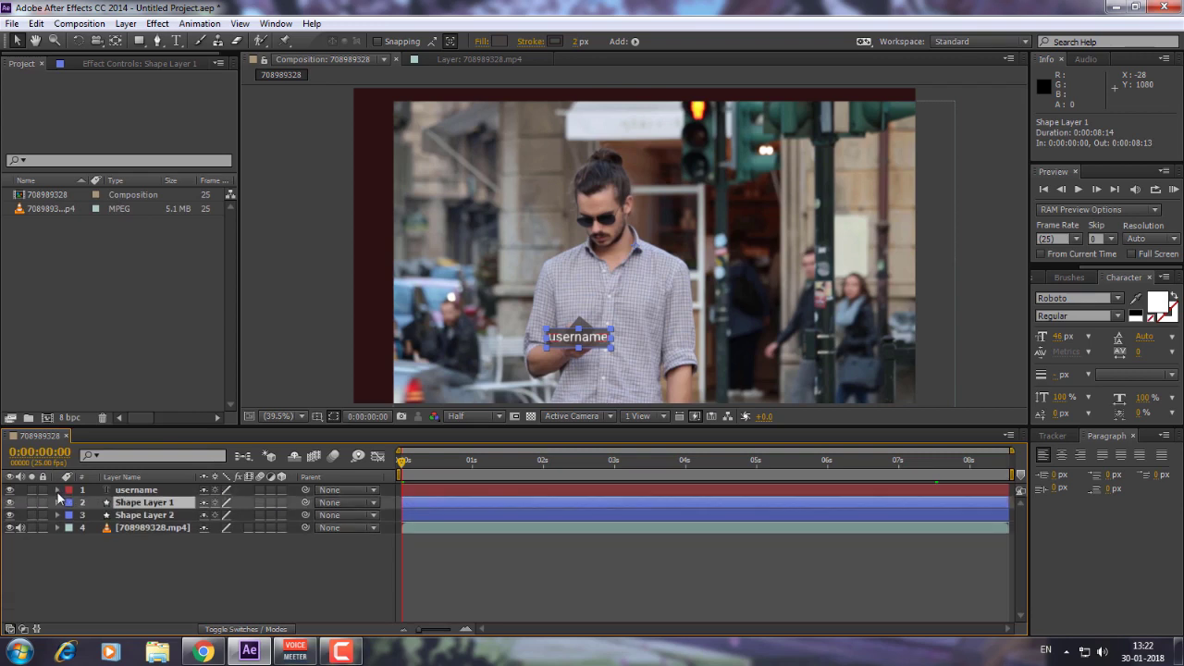
left_click(146, 491)
left_click(137, 502, "ctrl")
left_click(132, 527, "ctrl")
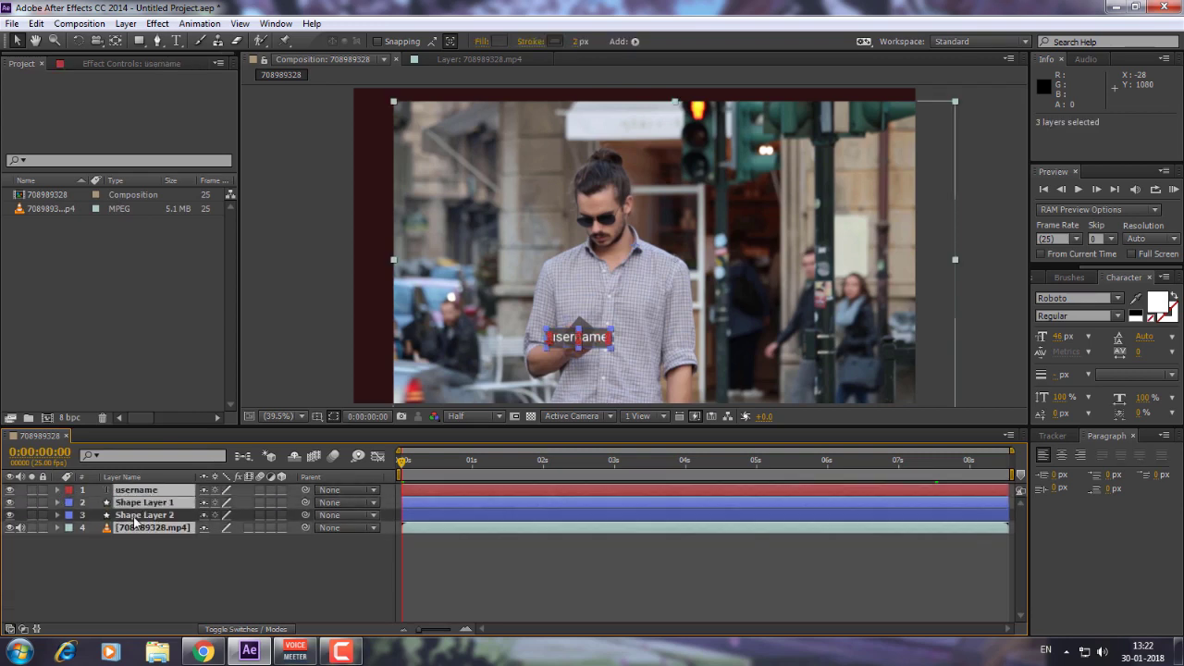
left_click(132, 527, "ctrl")
left_click(146, 516, "ctrl")
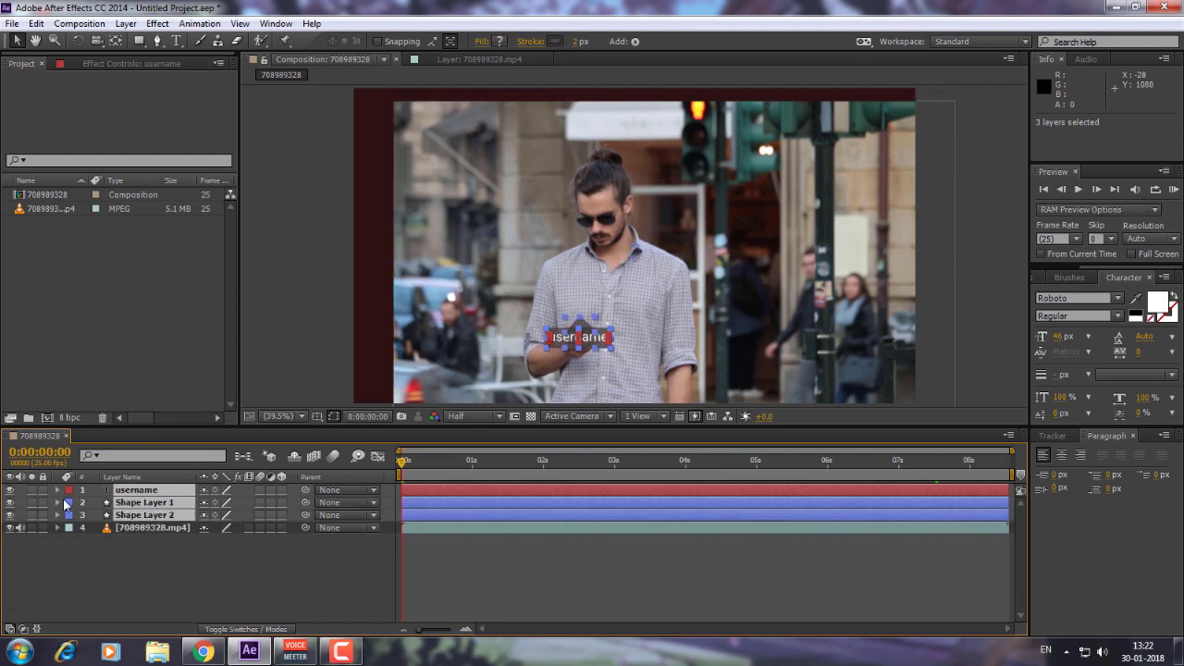
left_click(59, 491)
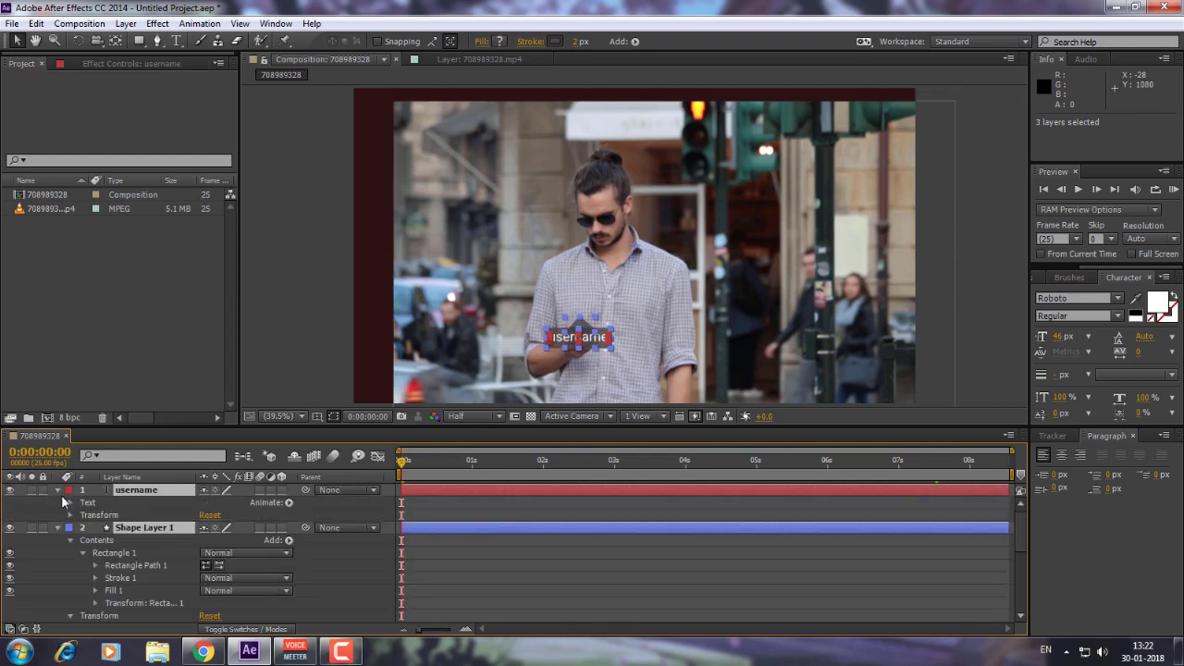
left_click(70, 516)
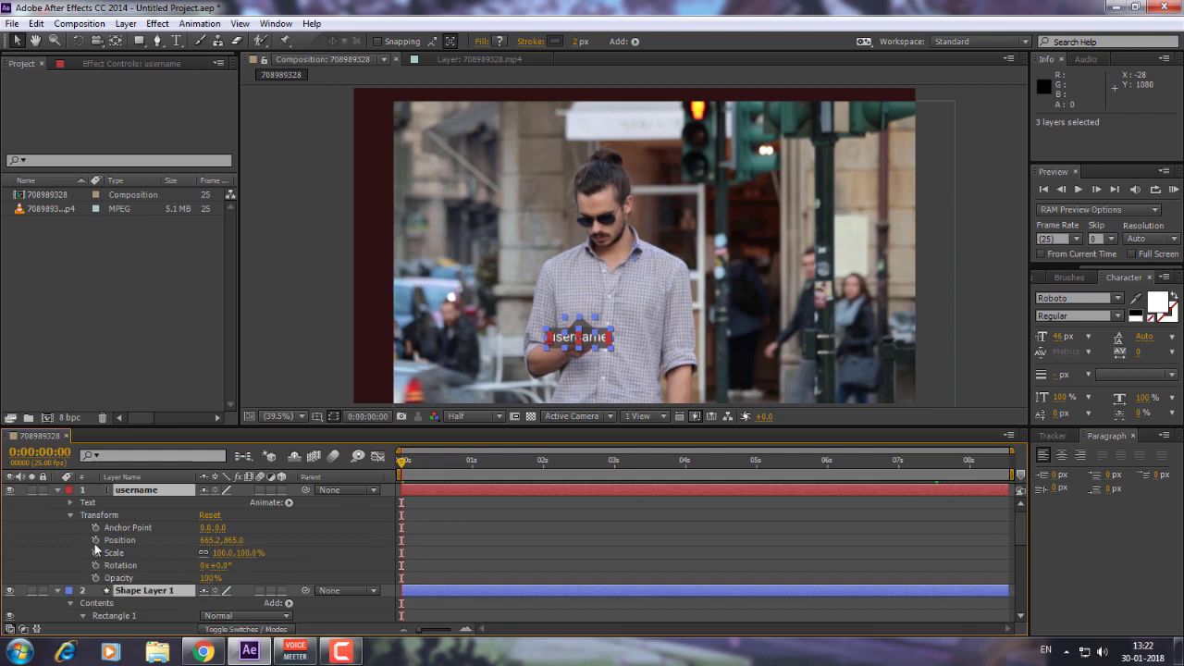
left_click(96, 540)
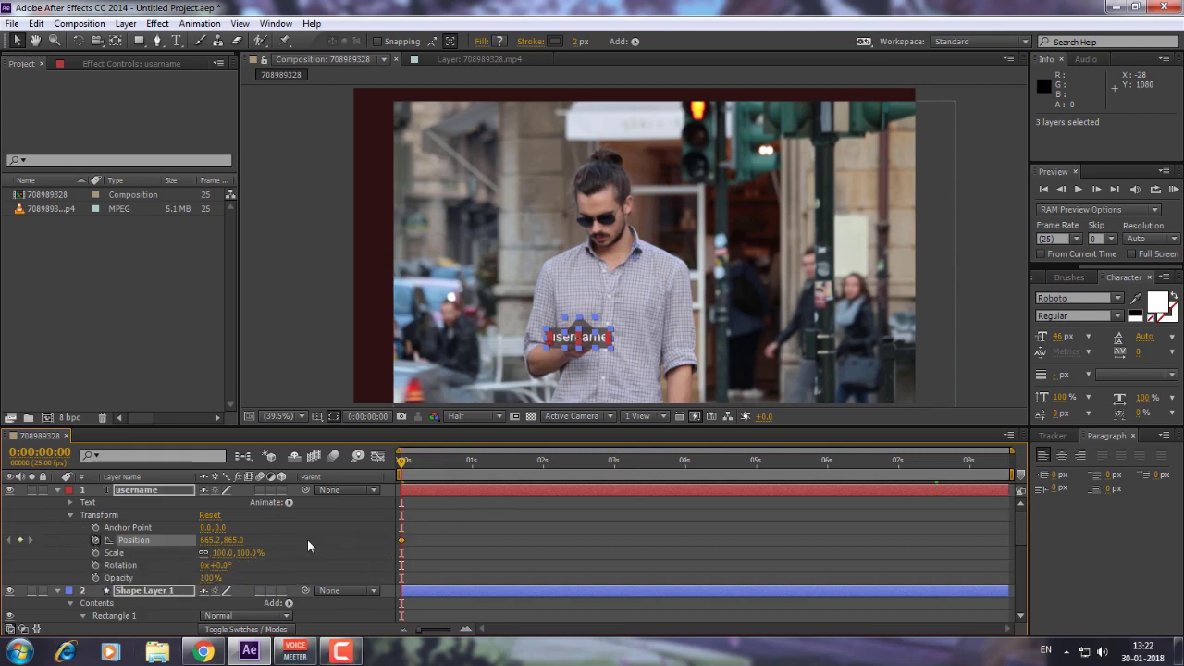
scroll(307, 557, "down", 8)
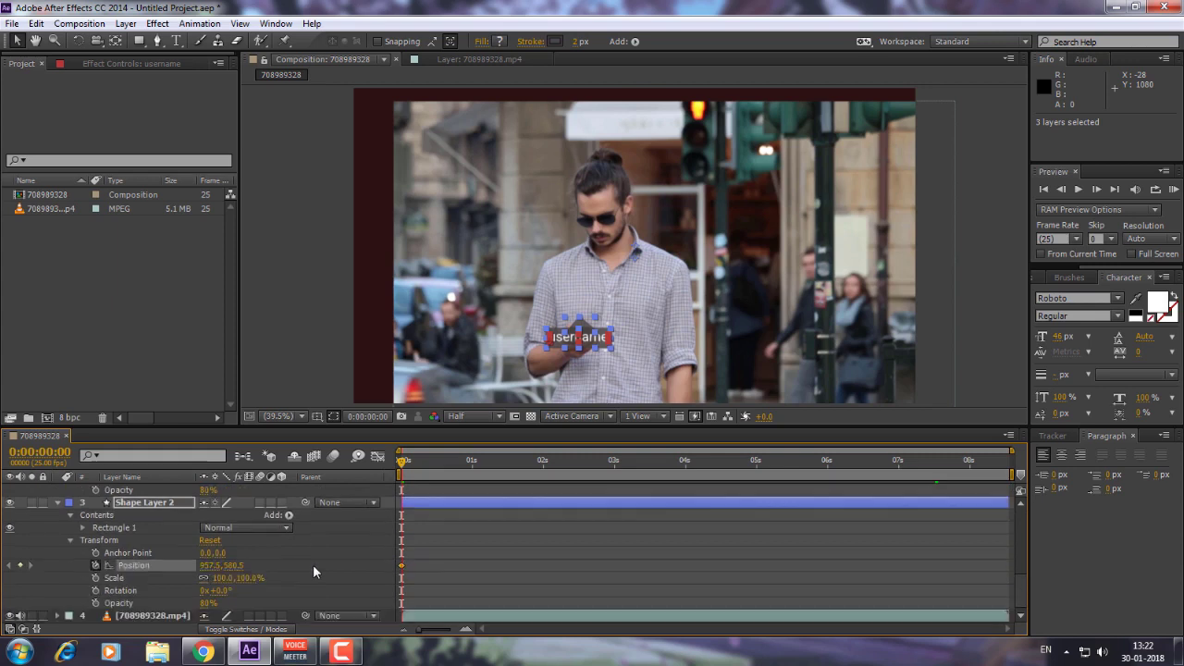
scroll(313, 564, "up", 8)
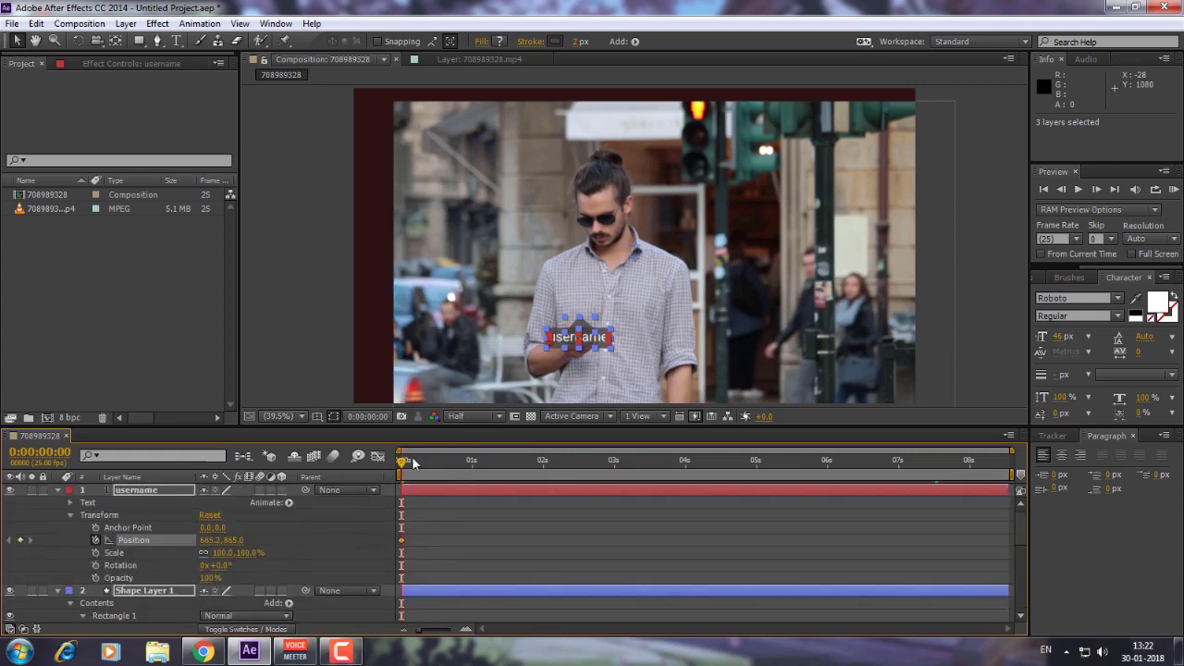
At 0:00:01:01, keyframe the three tag layers moved along with the man's hand, putting the username text at about 756.3, 870.1.
left_click_drag(405, 461, 465, 462)
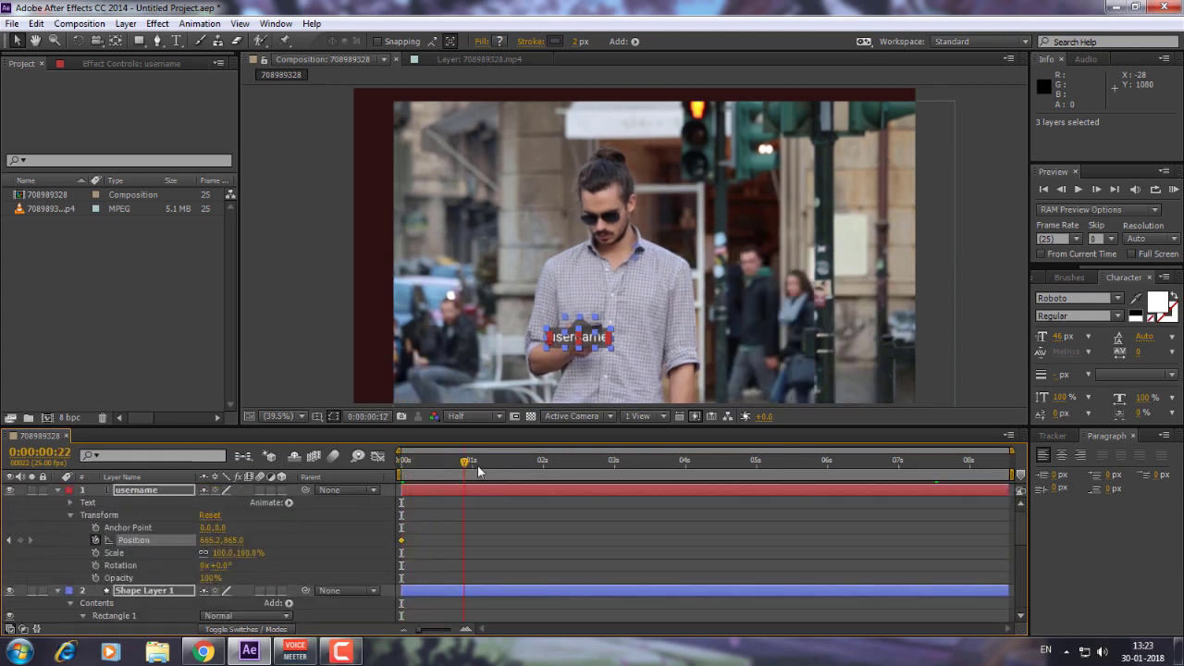
left_click(475, 467)
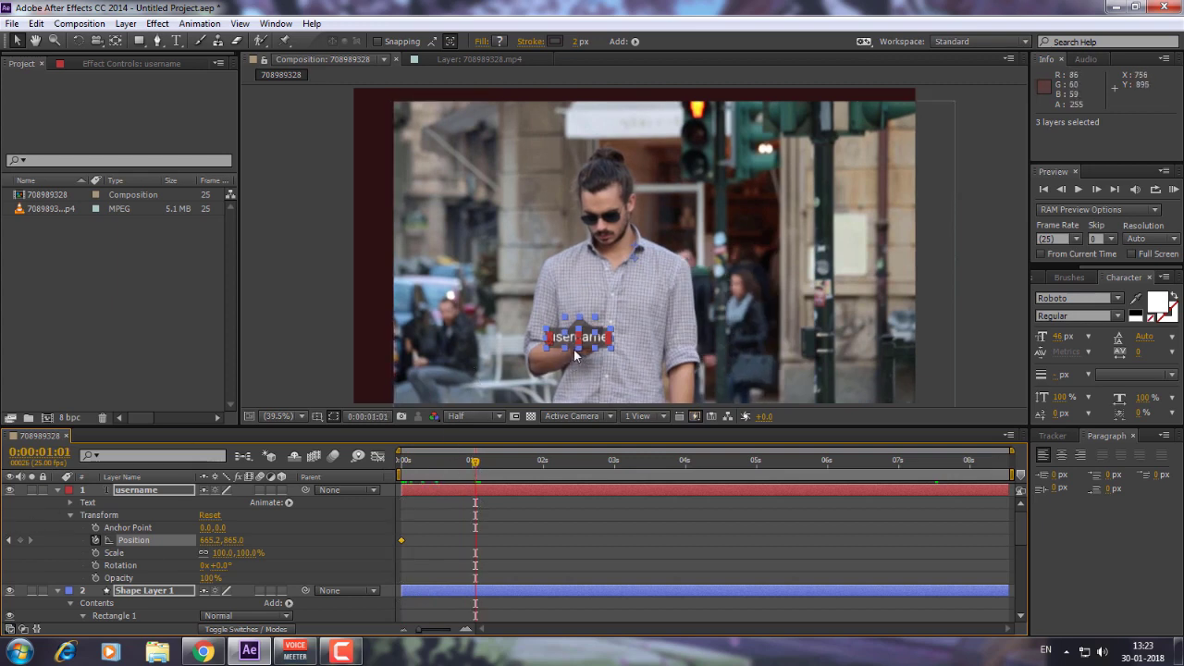
left_click_drag(569, 339, 601, 342)
Keyframe the tag with the username at about 829.6, 870.1 at 0:00:02:00, and below the frame at about 806.8, 1219.1 at 0:00:04:23.
left_click(447, 470)
left_click_drag(503, 475, 547, 470)
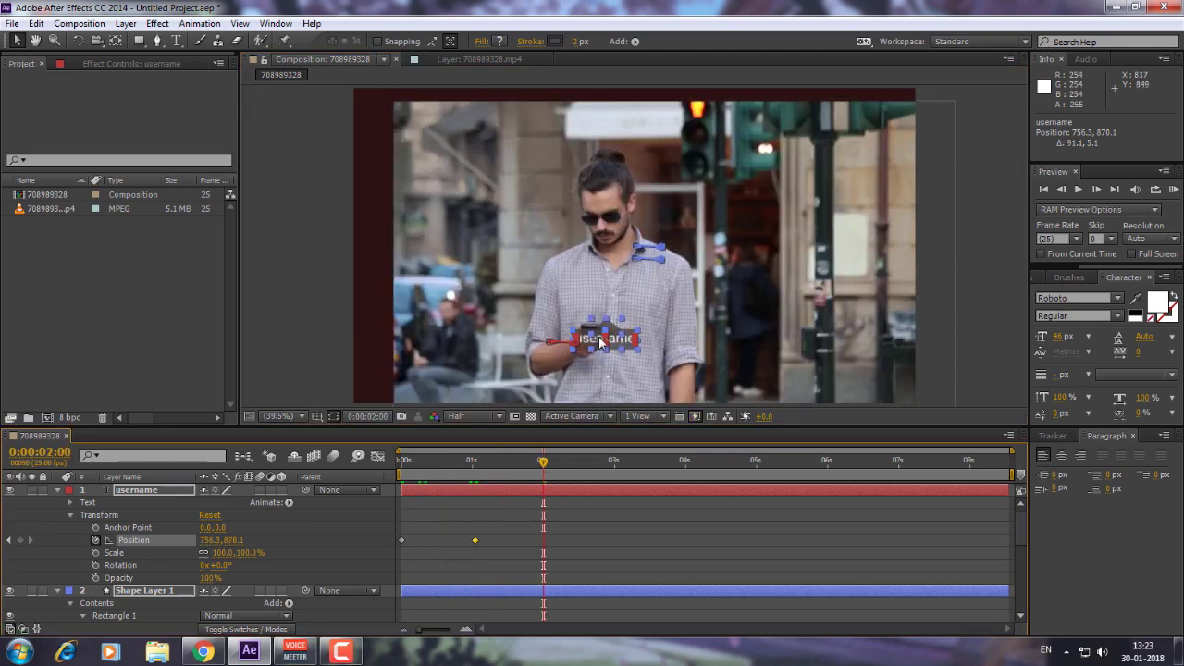
left_click_drag(599, 341, 620, 342)
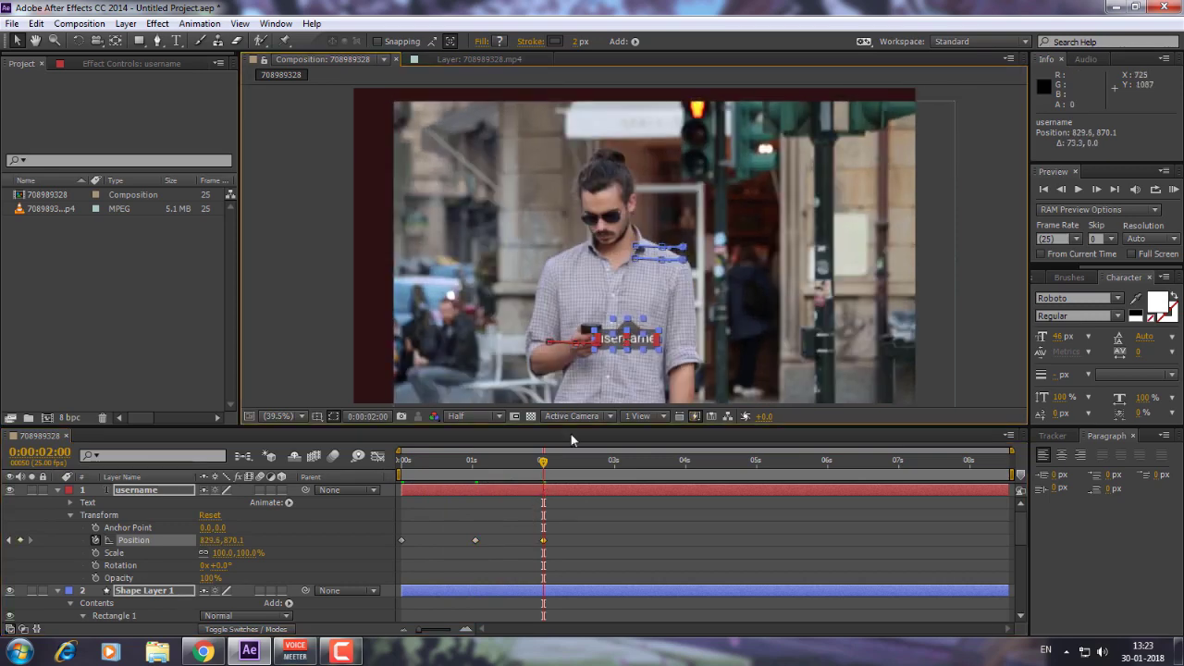
left_click_drag(545, 470, 752, 471)
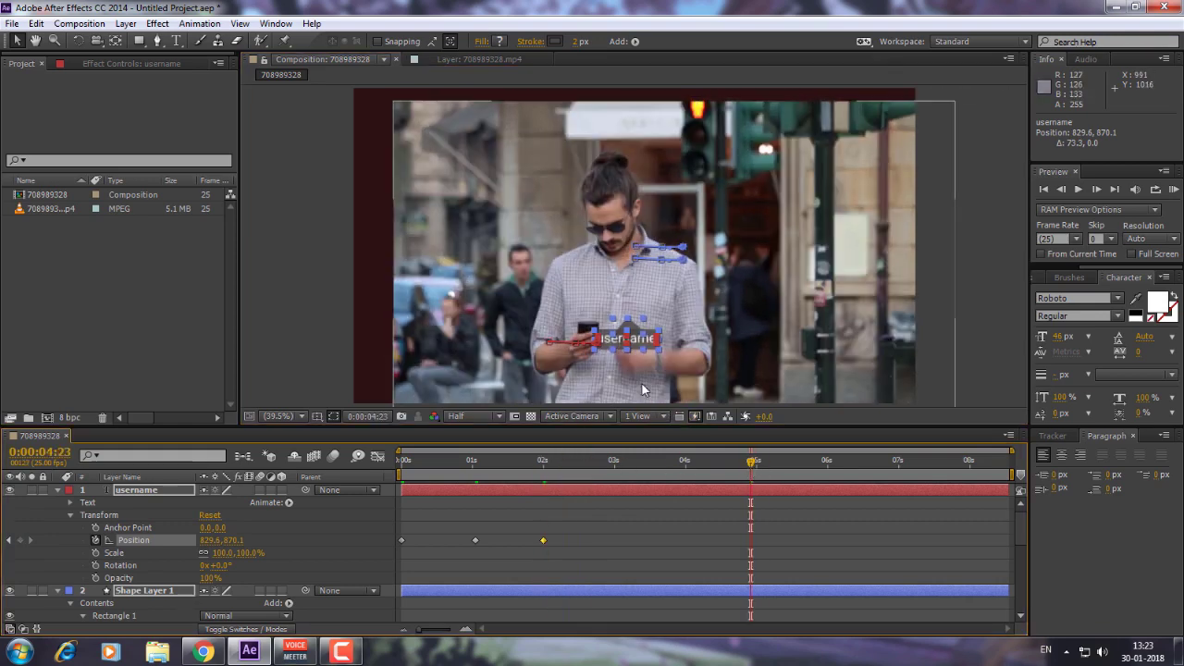
left_click_drag(616, 338, 611, 450)
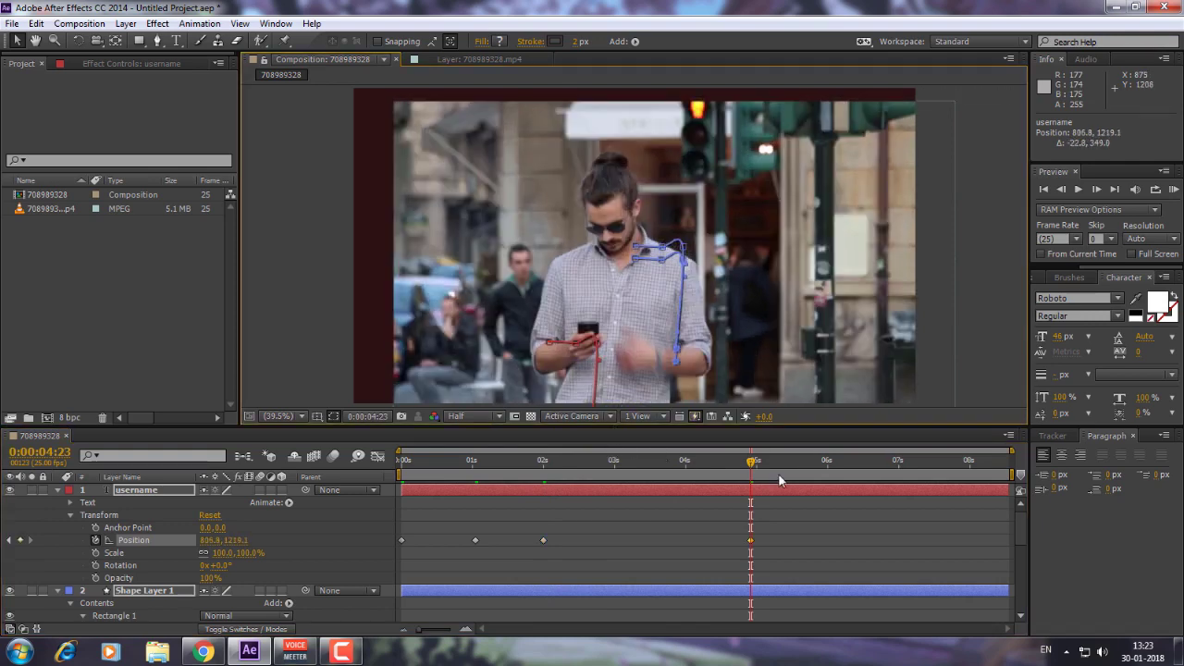
Return to the start of the composition and play a RAM preview of the tag animation.
left_click_drag(751, 465, 520, 464)
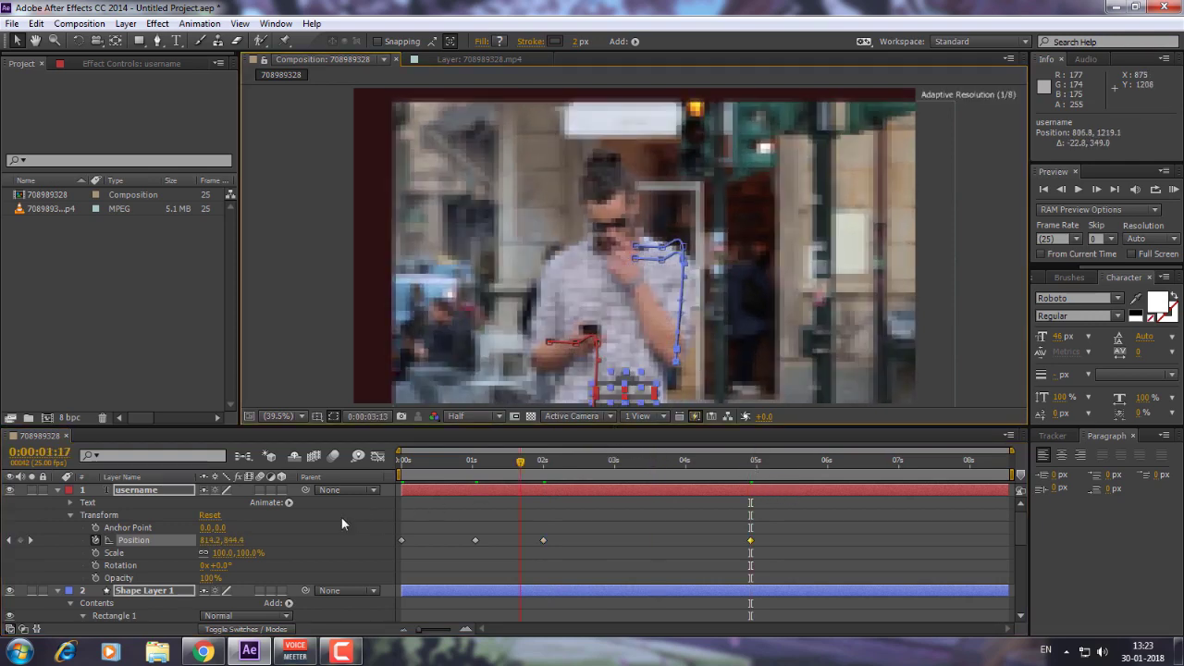
key("Page_Up")
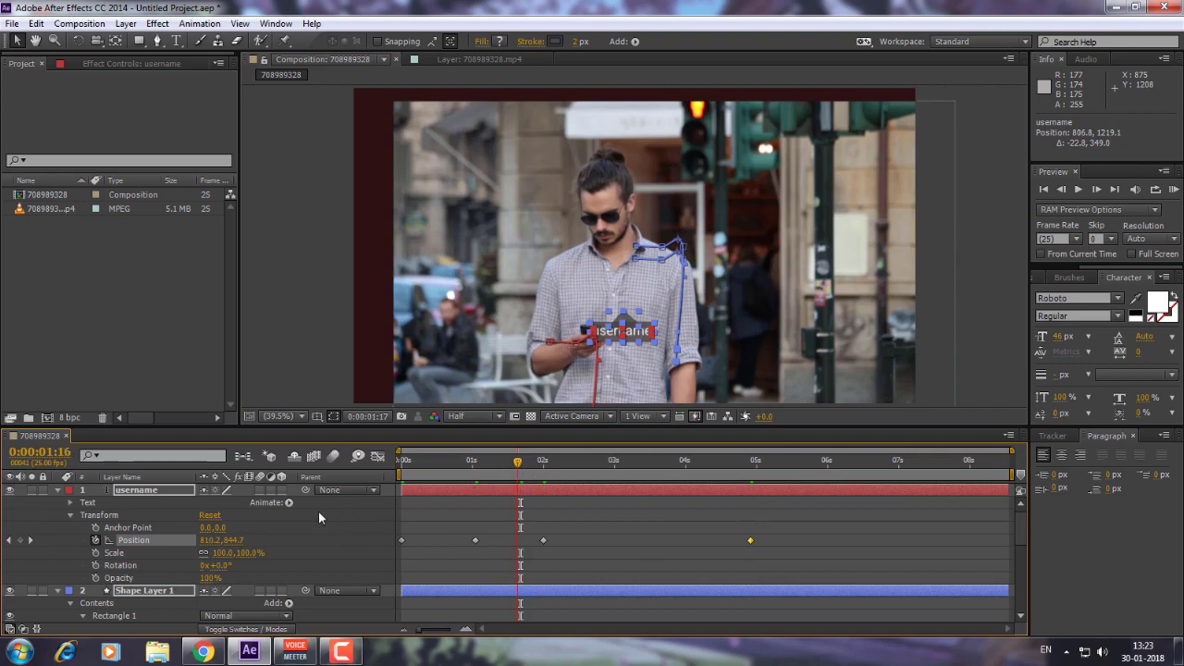
key("Home")
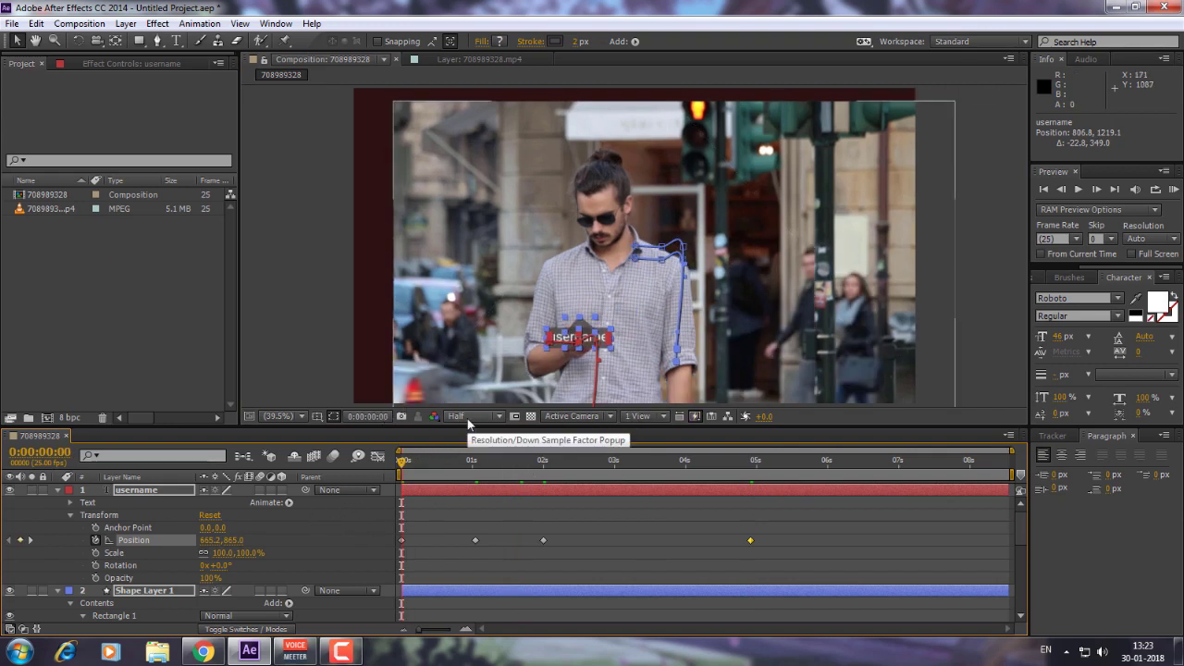
key("KP_0")
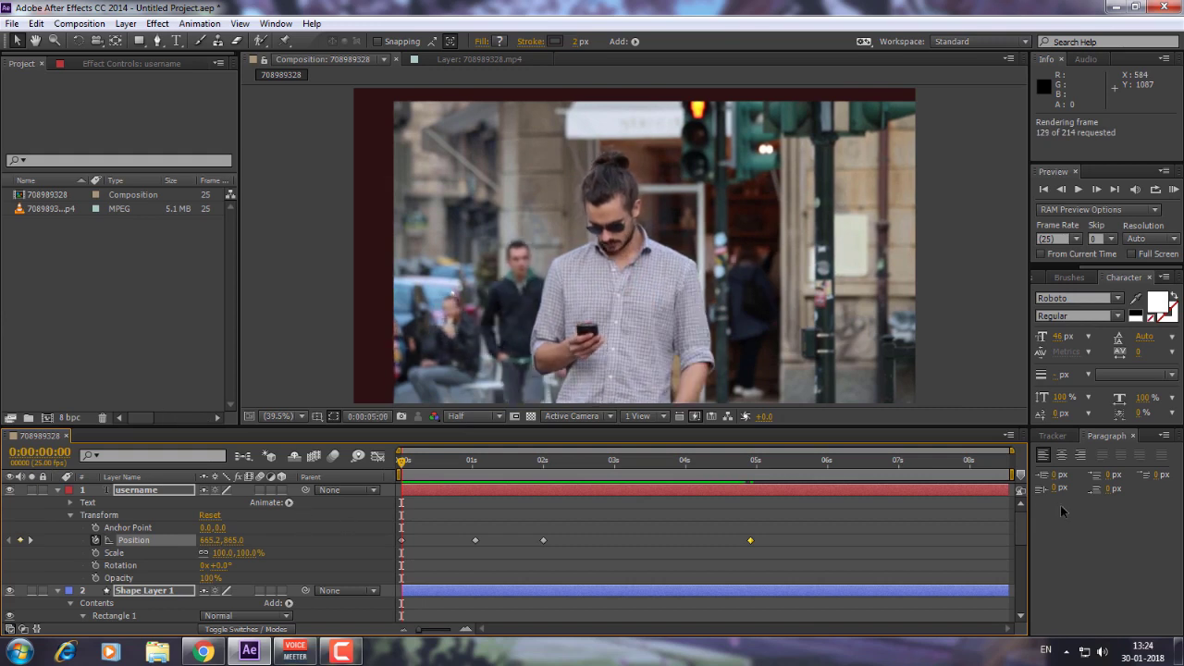
left_click(1012, 474)
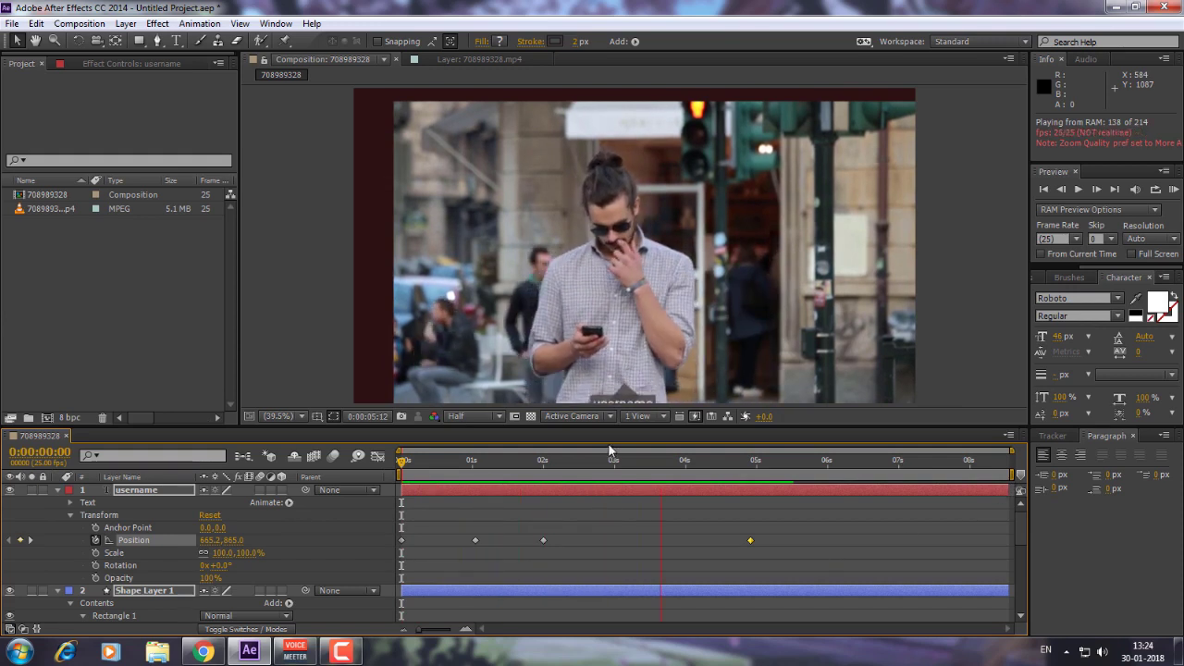
left_click(383, 474)
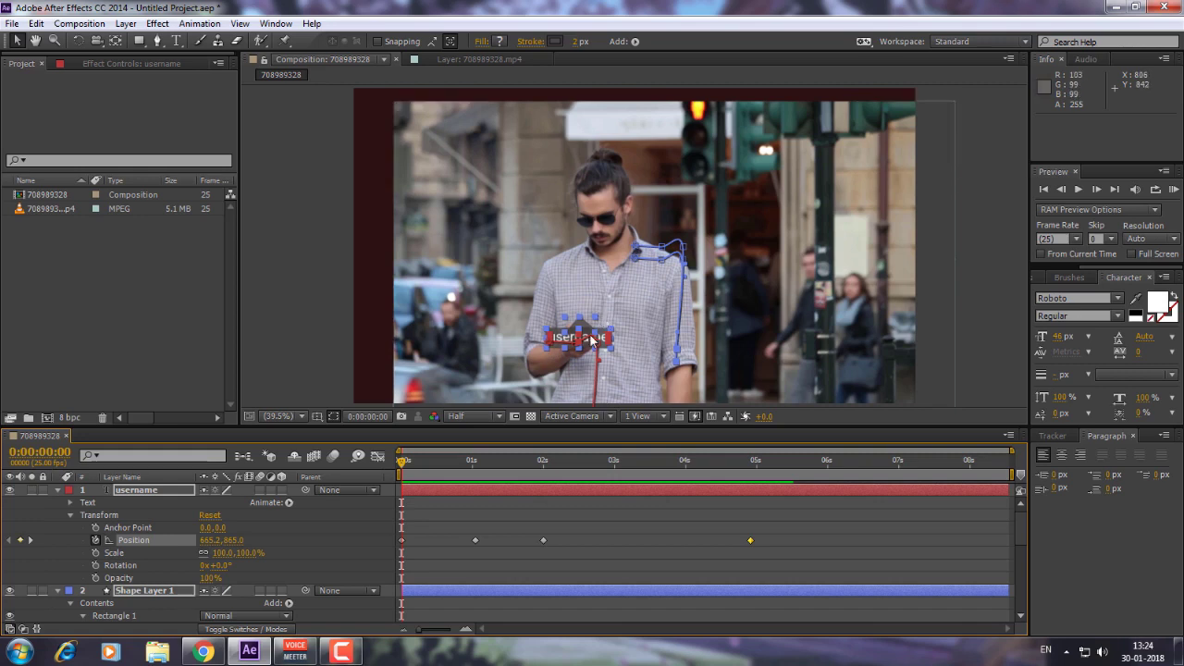
Switch to Chrome and open the uploaded videos of the signed-in account's YouTube channel.
mouse_move(203, 652)
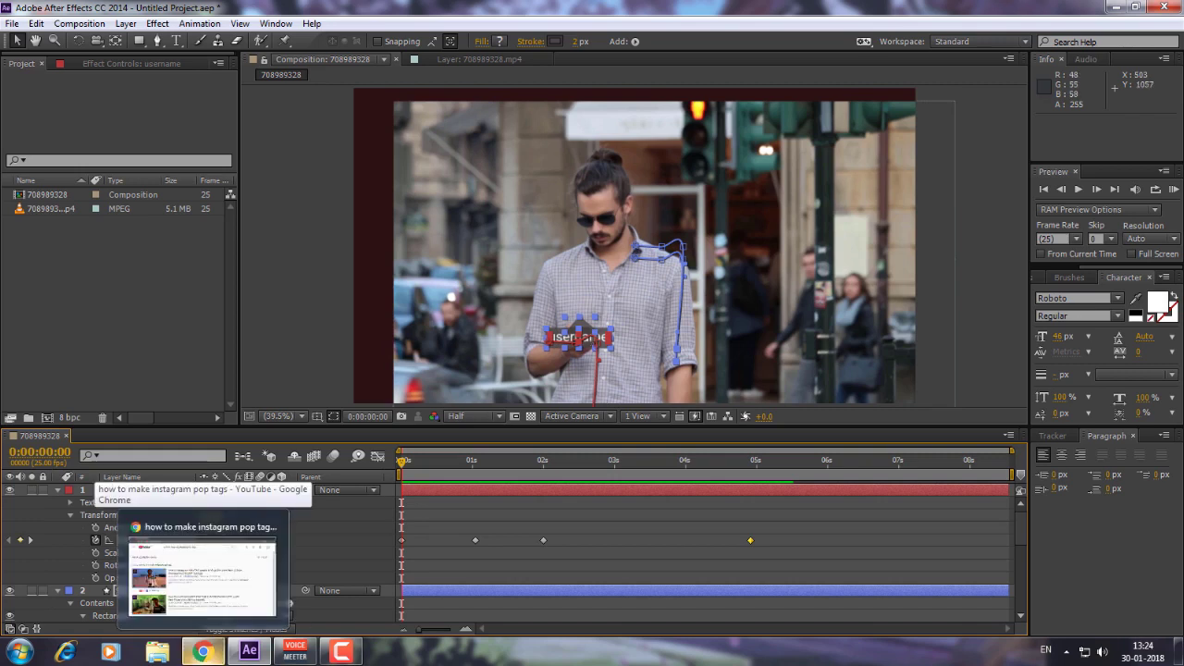
left_click(203, 574)
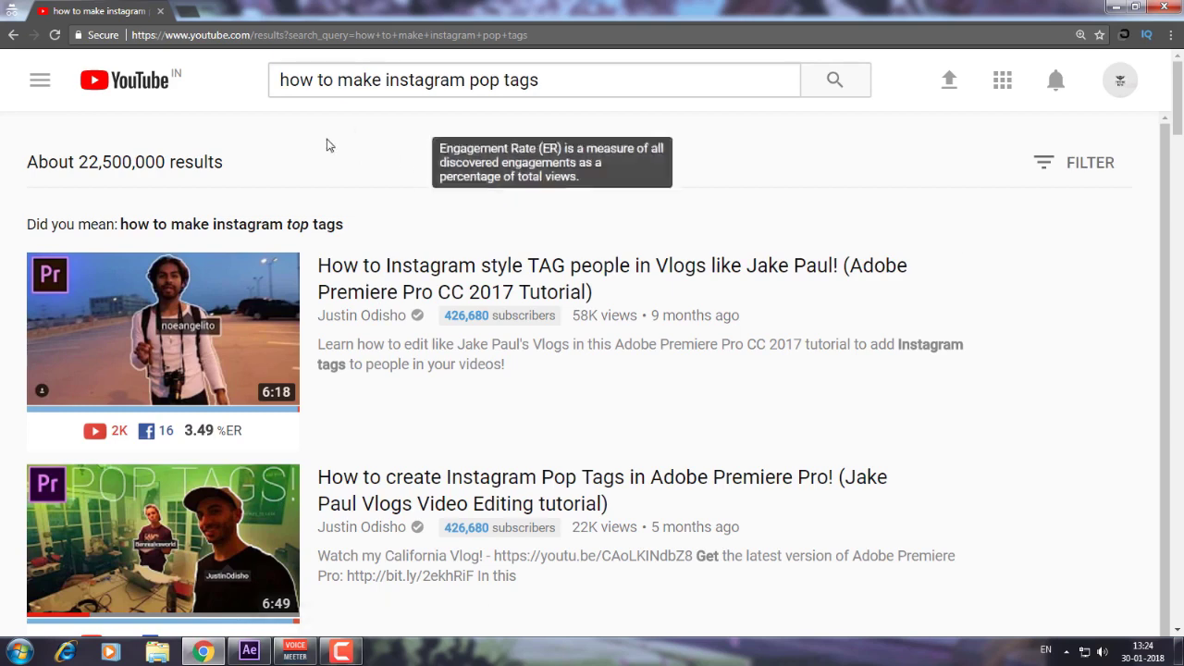
left_click(1119, 83)
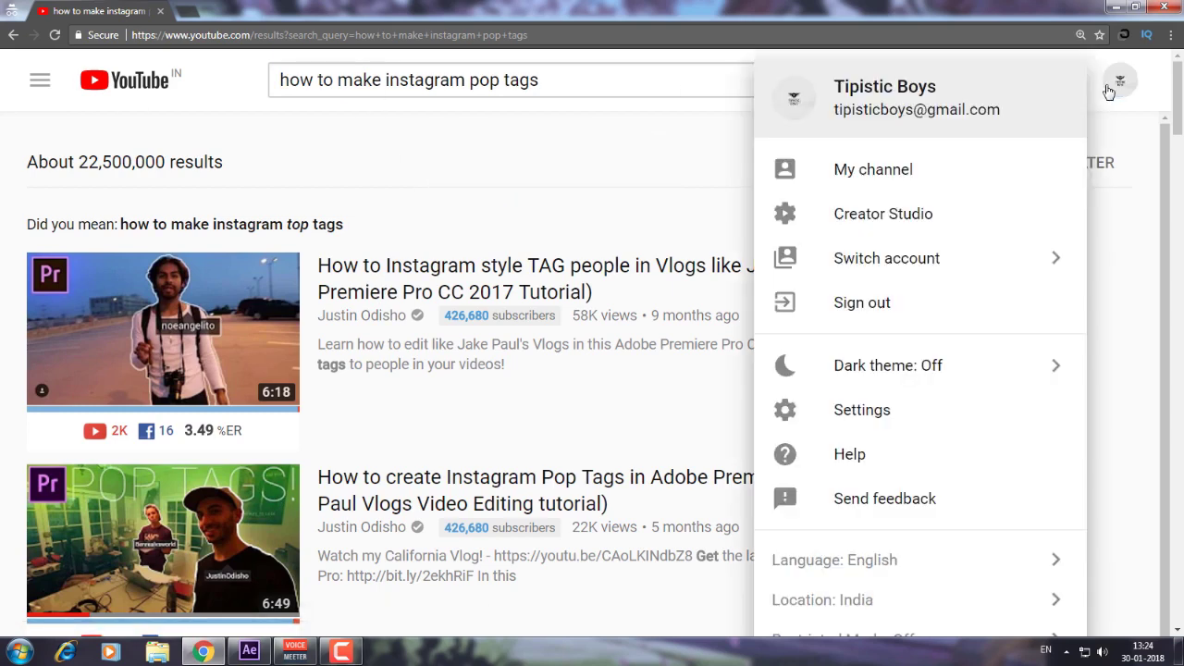
left_click(967, 185)
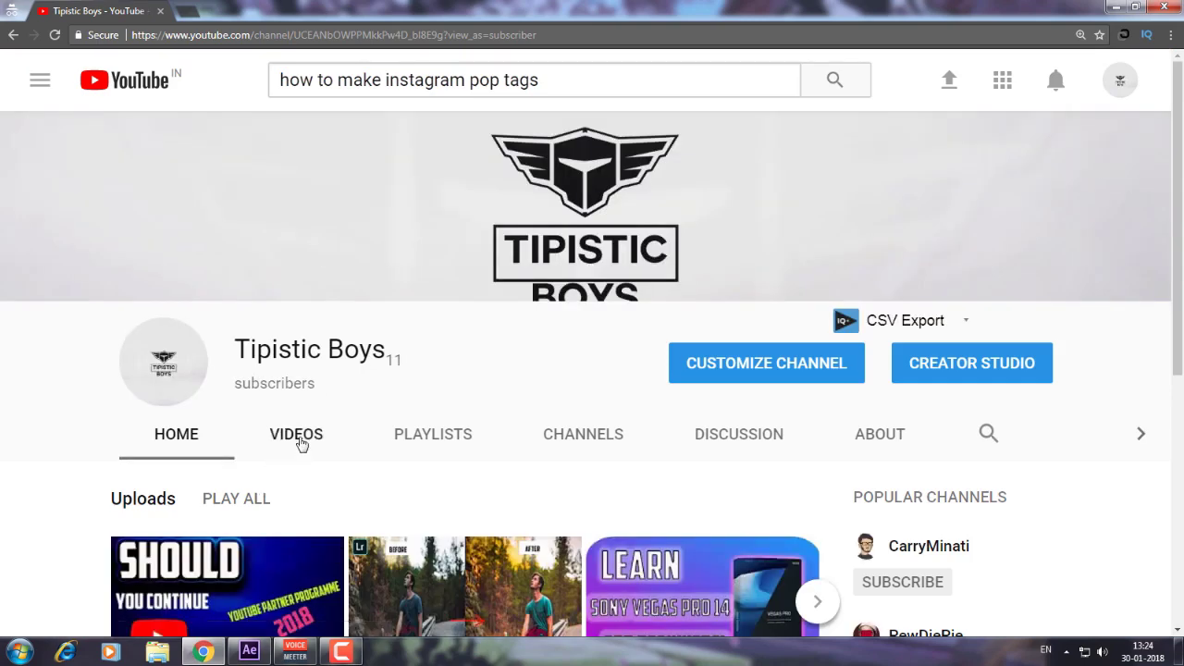
left_click(298, 435)
Look through the channel's list of uploaded videos from newest to oldest.
scroll(299, 448, "down", 2)
scroll(300, 452, "up", 2)
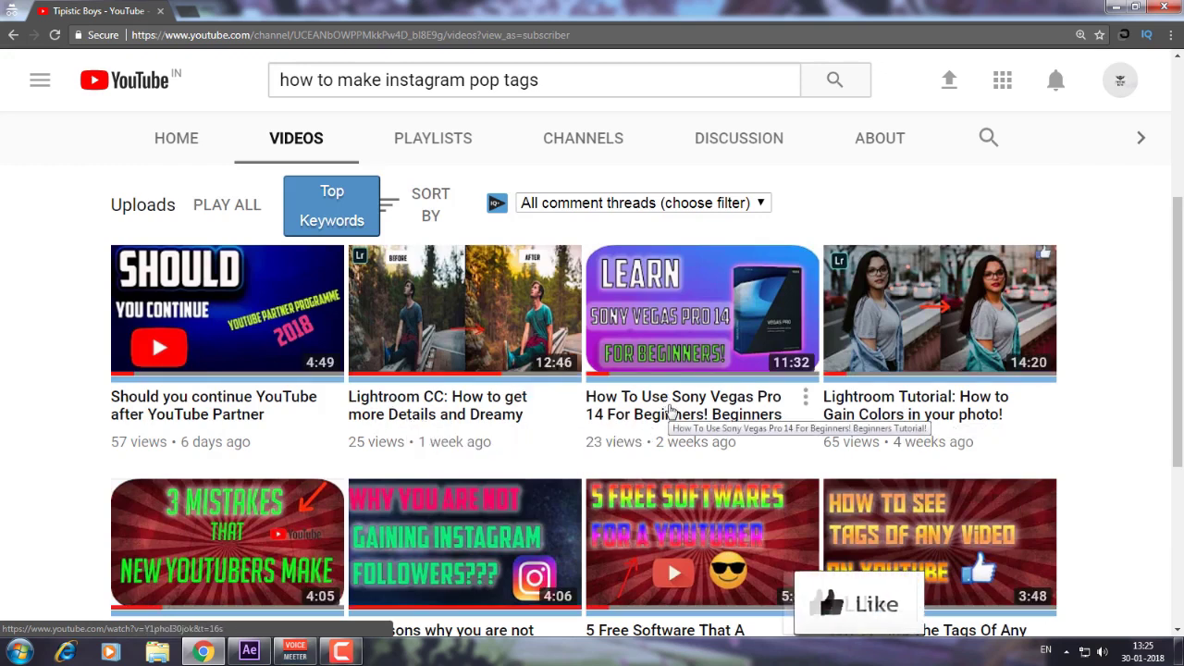
scroll(709, 423, "down", 3)
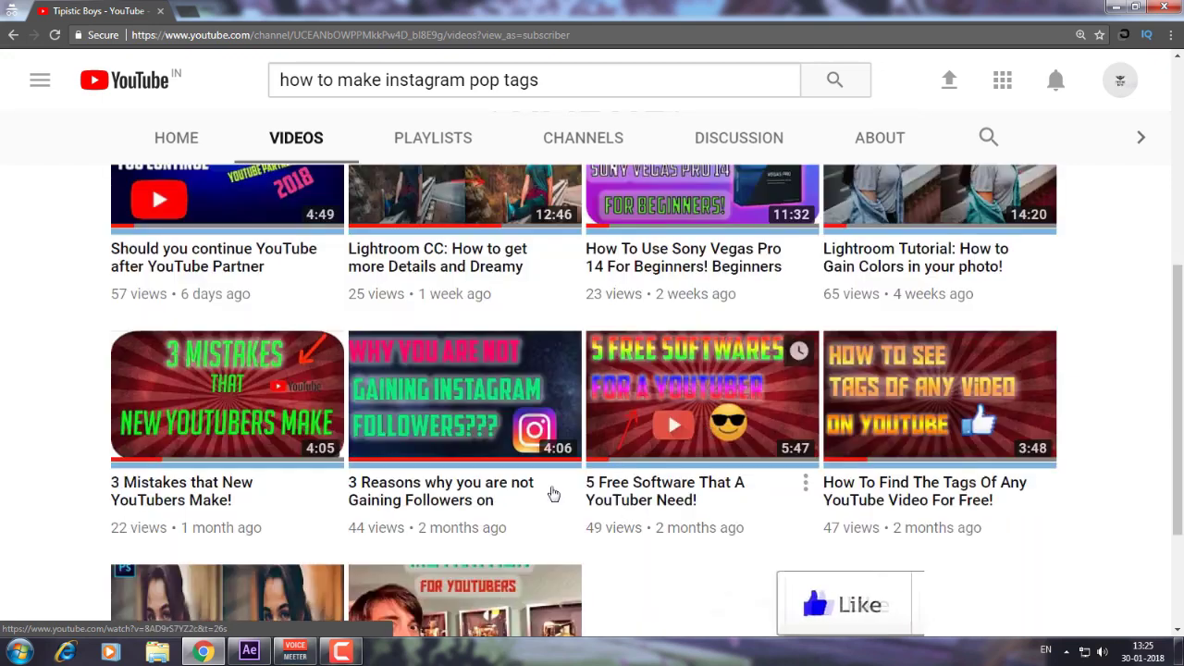
scroll(278, 389, "up", 1)
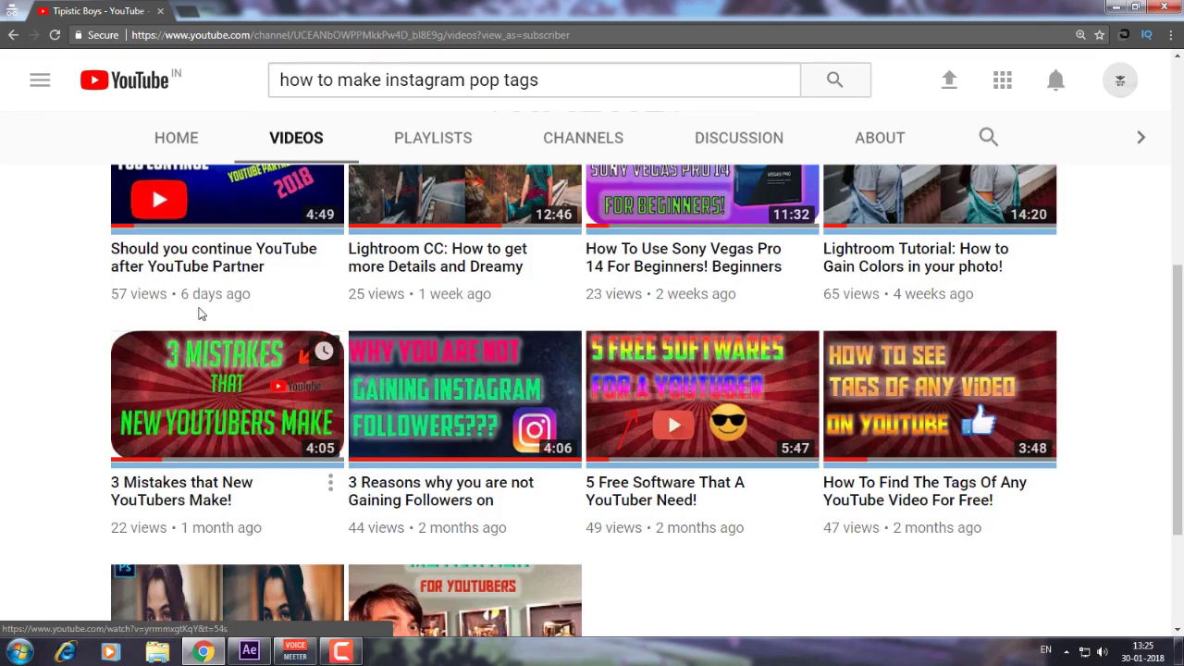
scroll(190, 260, "up", 2)
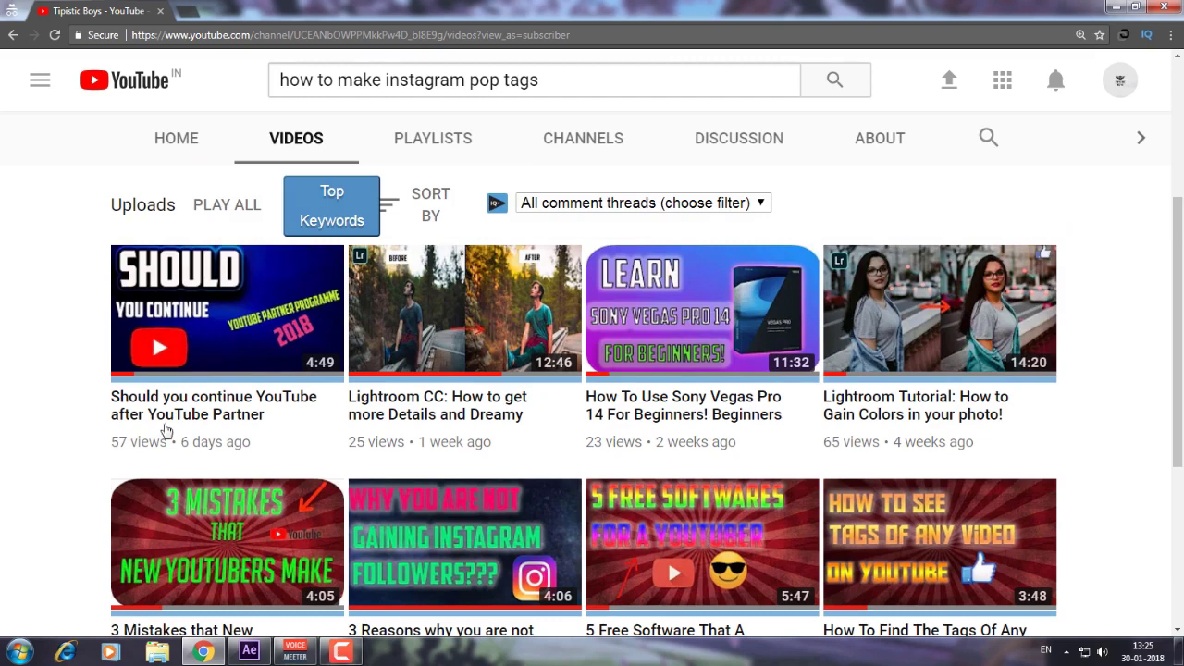
scroll(248, 426, "down", 3)
scroll(145, 450, "down", 1)
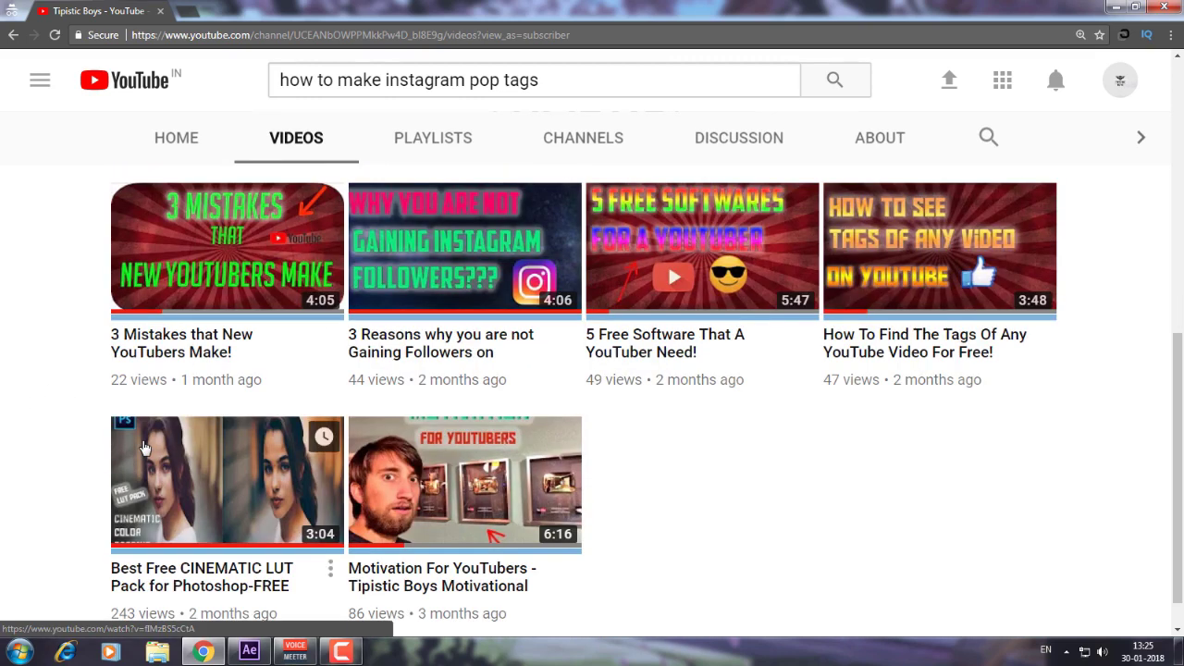
scroll(145, 449, "up", 1)
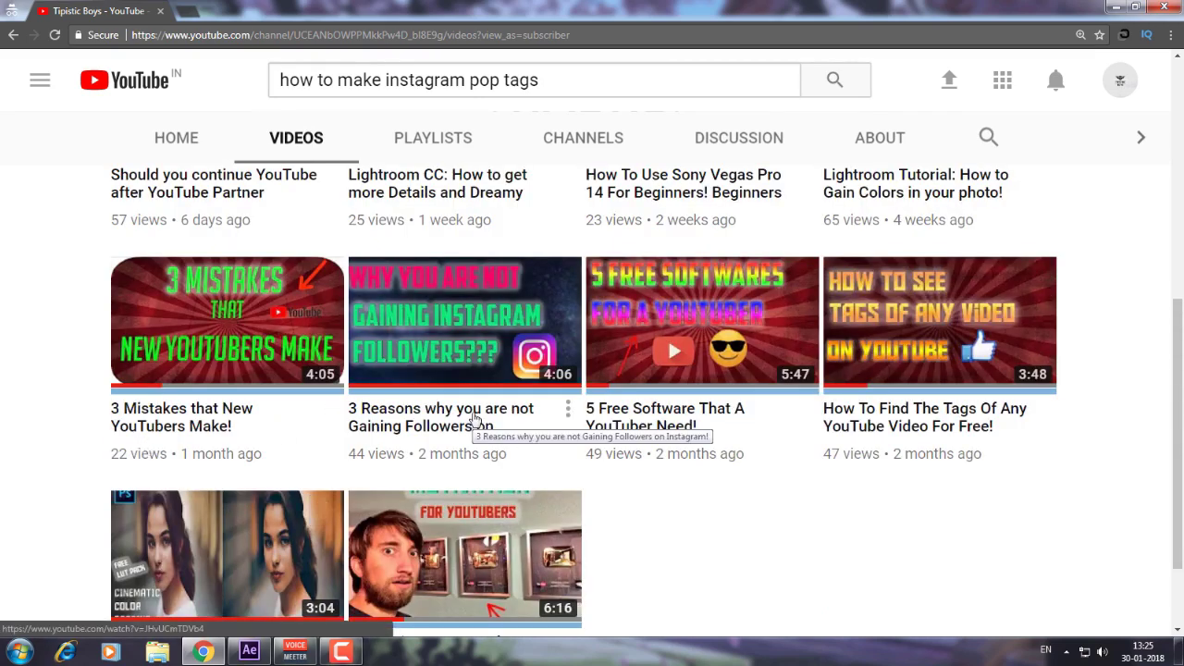
scroll(475, 416, "down", 2)
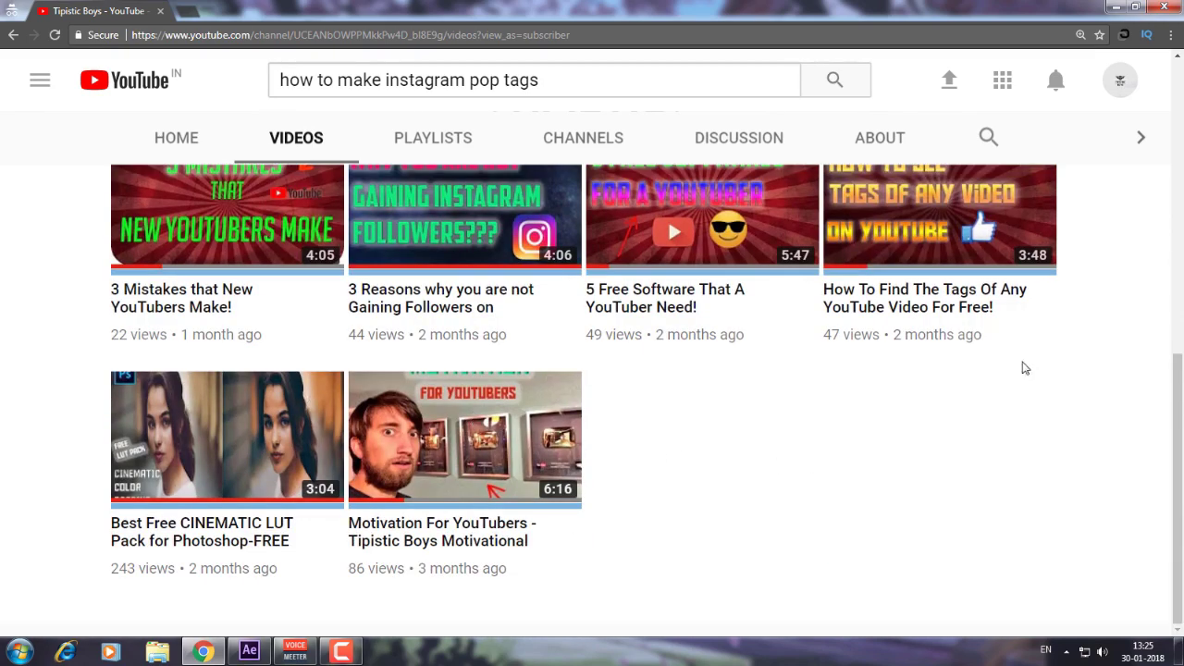
scroll(359, 502, "up", 7)
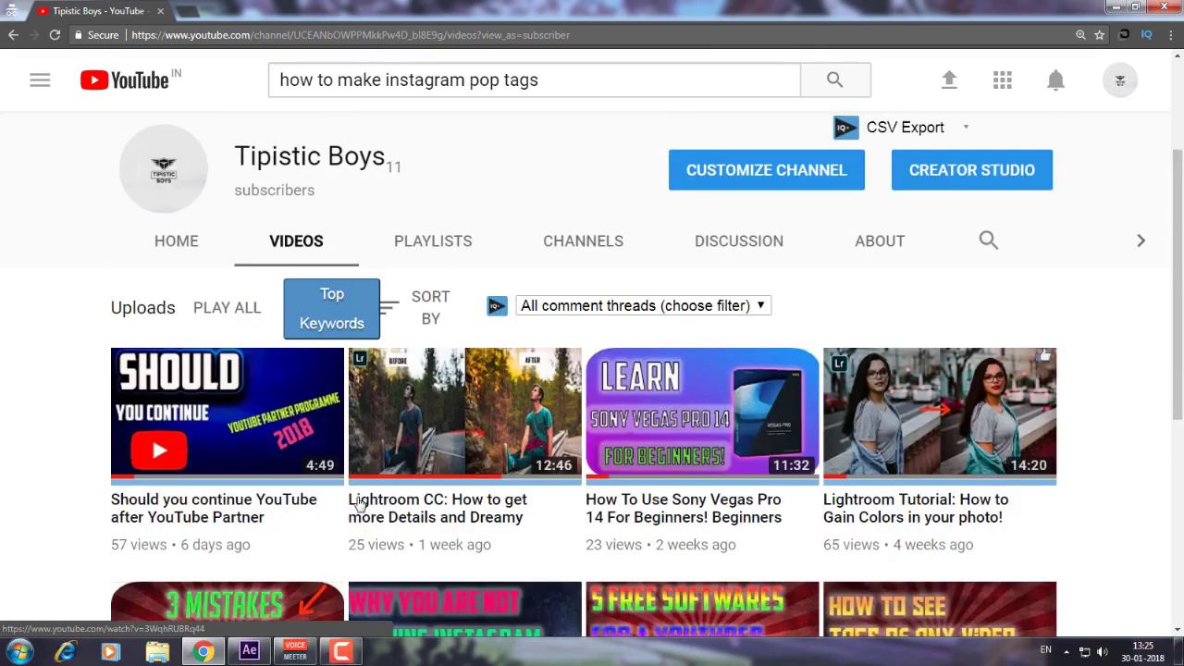